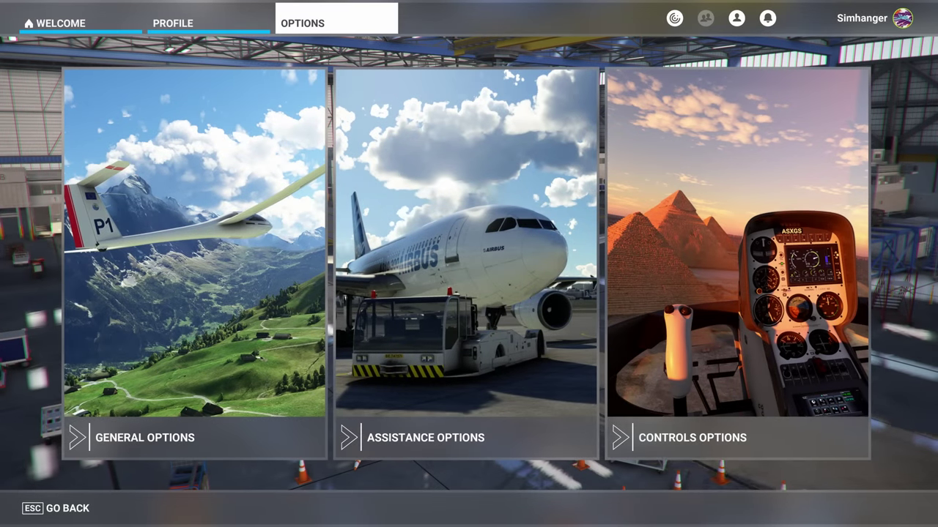
Turn off the assisted tail rotor and assisted cyclic for helicopters in the piloting section of the assistance options.
{"action": "left_click", "coordinate": [480, 345]}
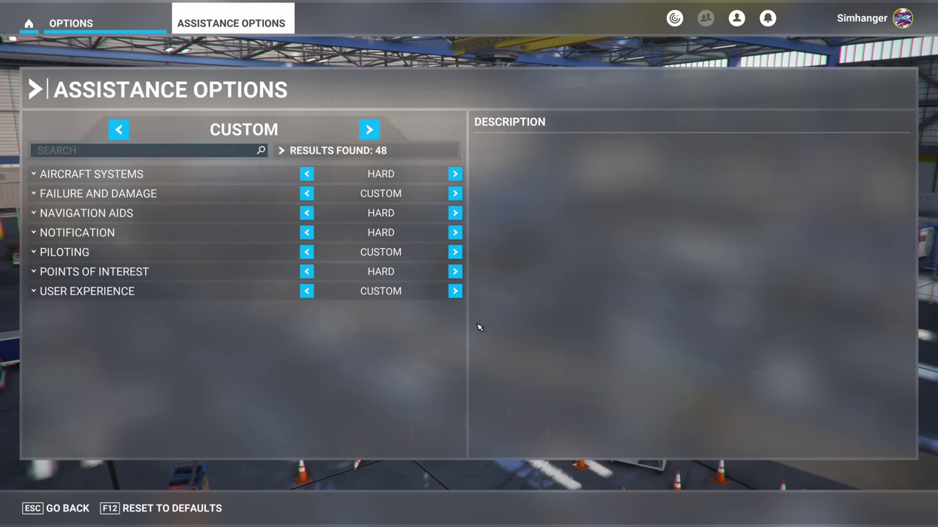
{"action": "left_click", "coordinate": [87, 254]}
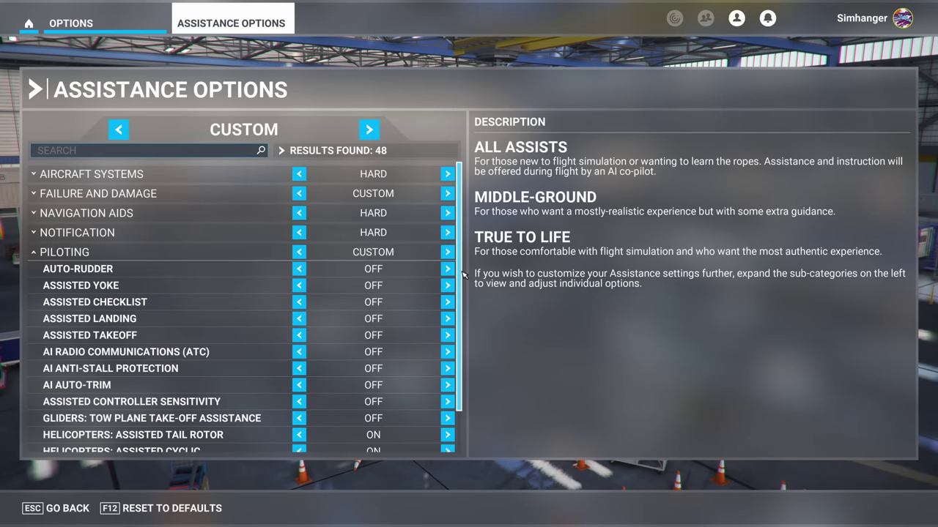
{"action": "scroll", "coordinate": [463, 293], "scroll_direction": "down", "scroll_amount": 2}
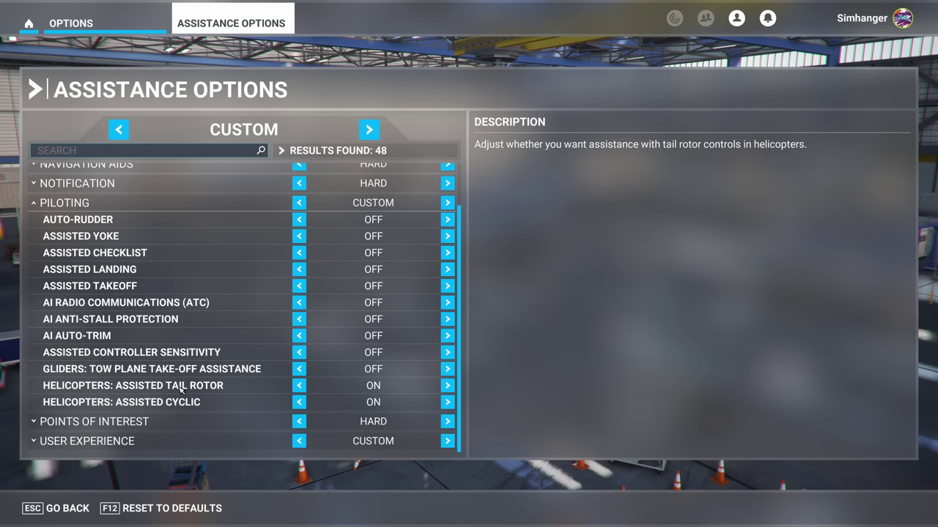
{"action": "left_click", "coordinate": [447, 386]}
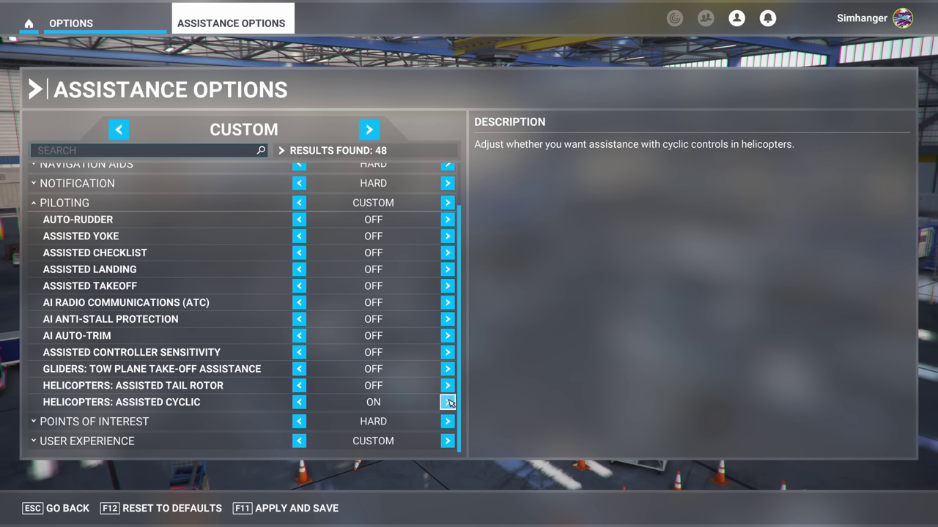
{"action": "left_click", "coordinate": [448, 402]}
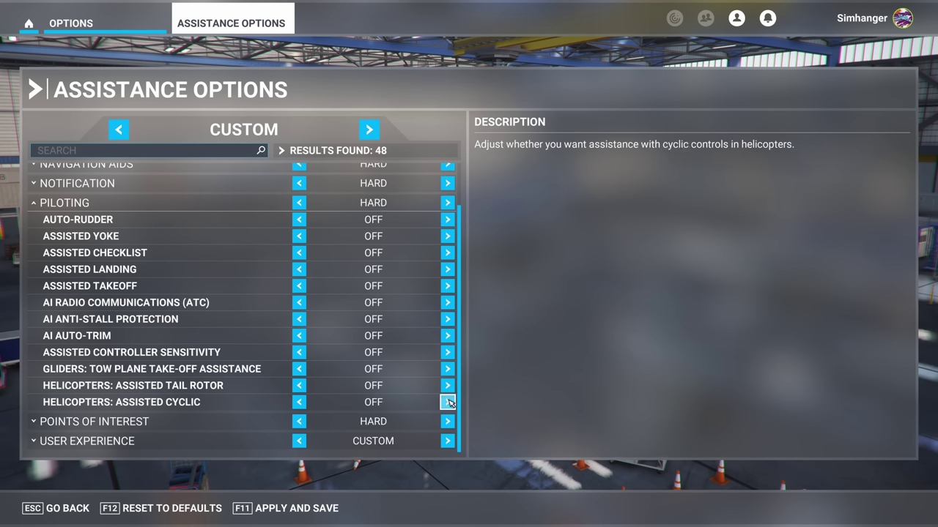
Turn the helicopter assisted cyclic and assisted tail rotor back on, save the assistance options and leave them.
{"action": "left_click", "coordinate": [299, 402]}
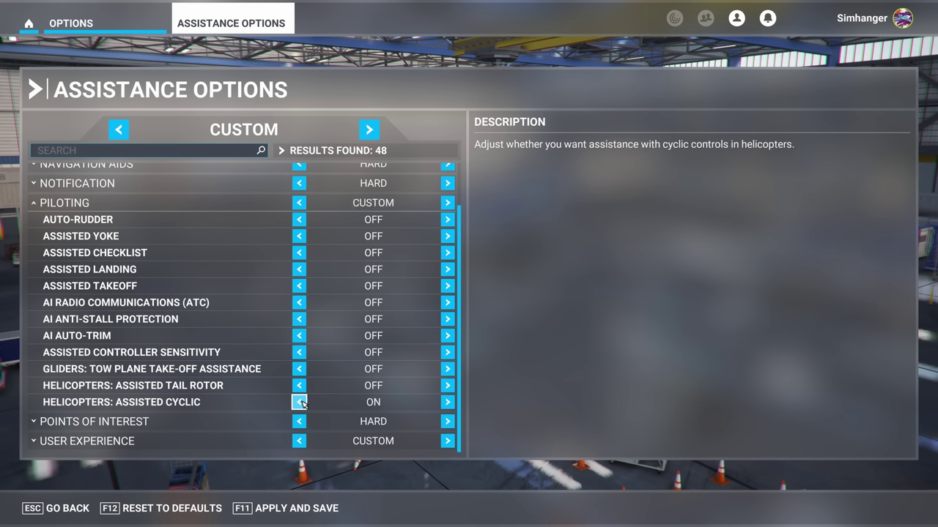
{"action": "left_click", "coordinate": [300, 386]}
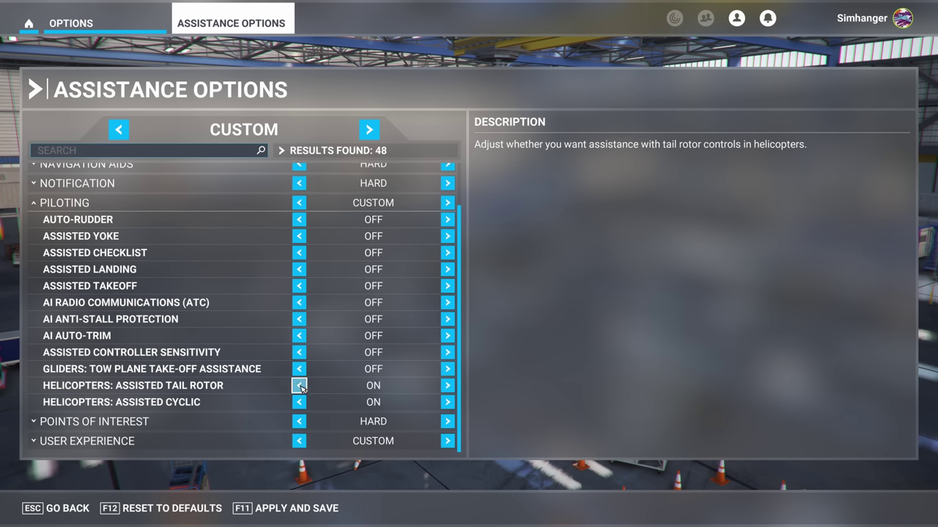
{"action": "left_click", "coordinate": [294, 507]}
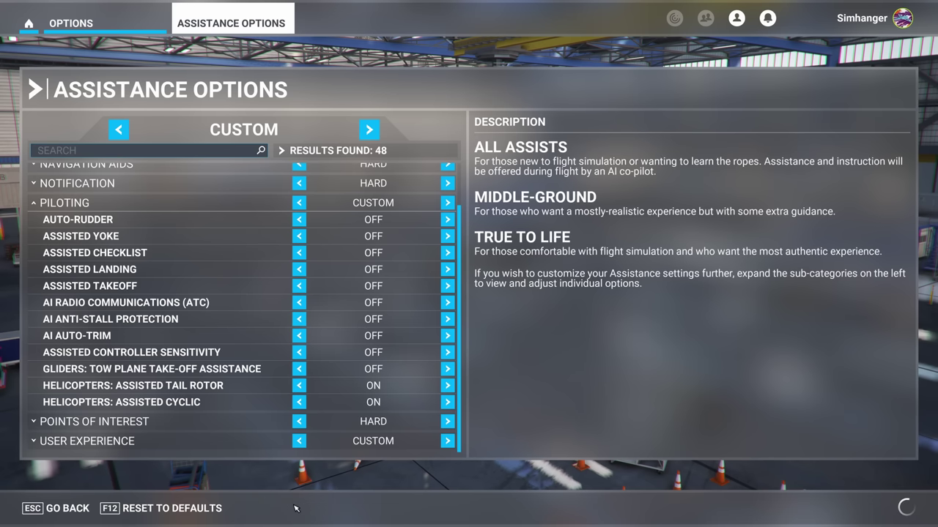
{"action": "left_click", "coordinate": [62, 509]}
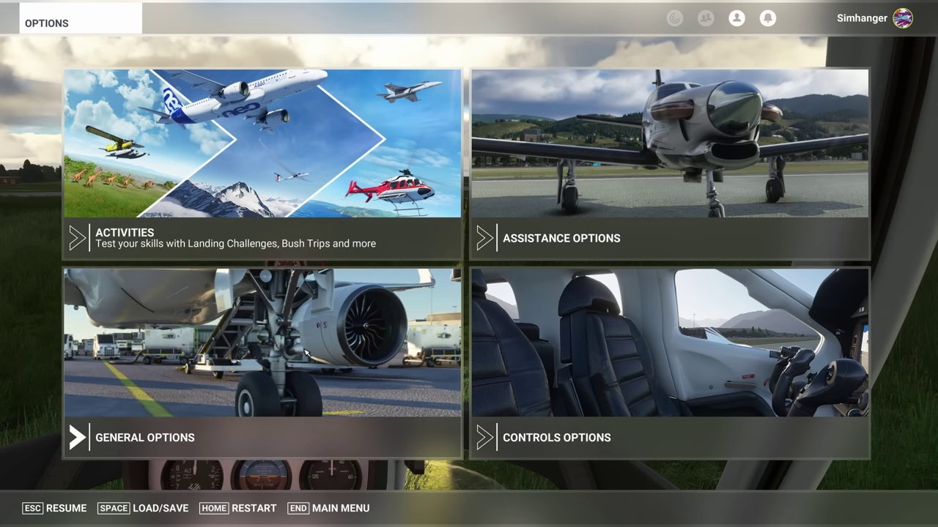
Switch the flight model to Legacy in the general options.
{"action": "left_click", "coordinate": [305, 353]}
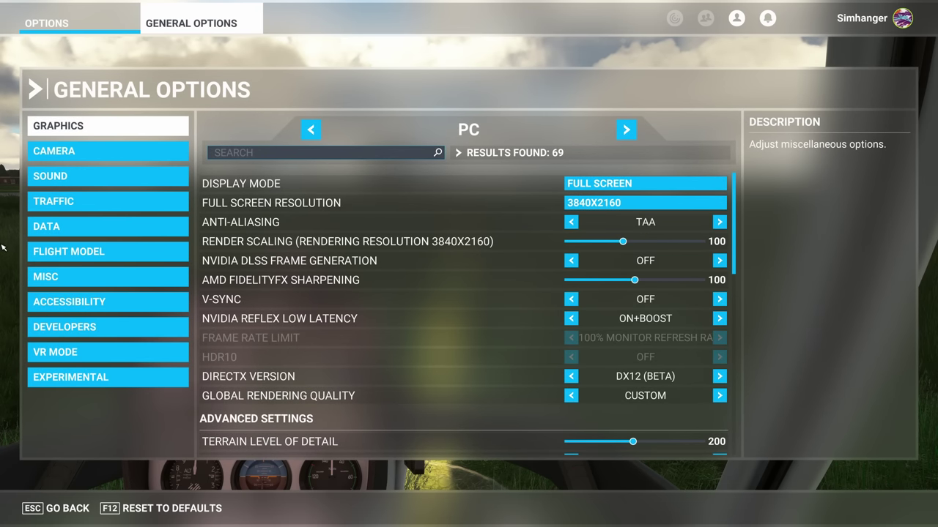
{"action": "left_click", "coordinate": [80, 253]}
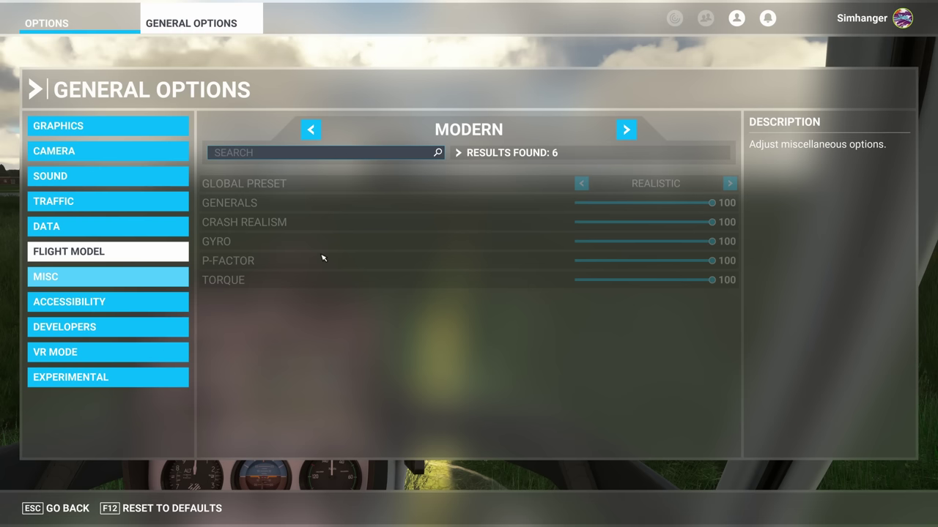
{"action": "left_click", "coordinate": [312, 131]}
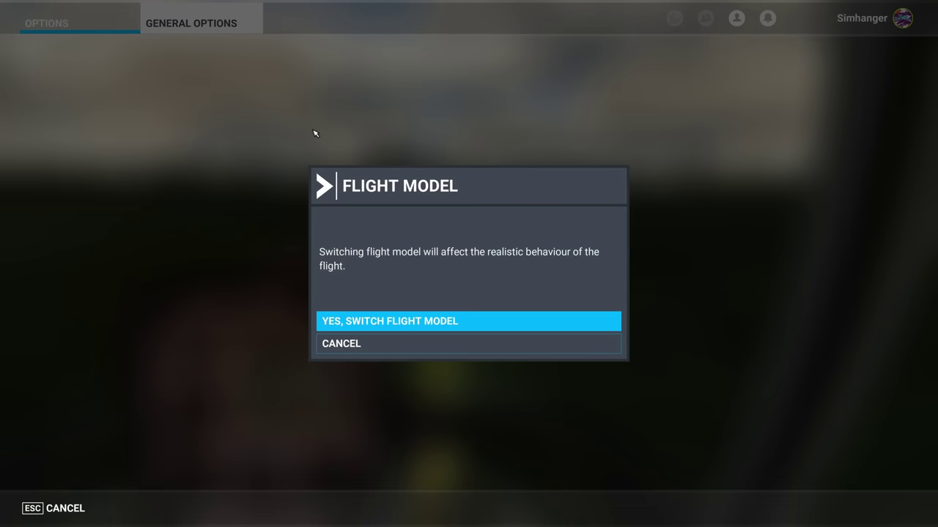
{"action": "left_click", "coordinate": [407, 320]}
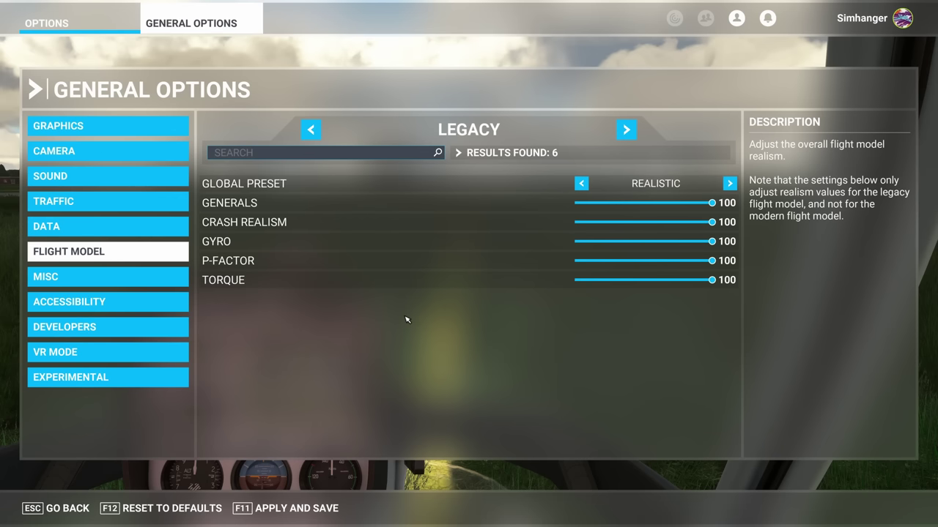
Cycle the Legacy flight model's global preset through Intermediate and back to Realistic, and leave the general options.
{"action": "left_click", "coordinate": [581, 184]}
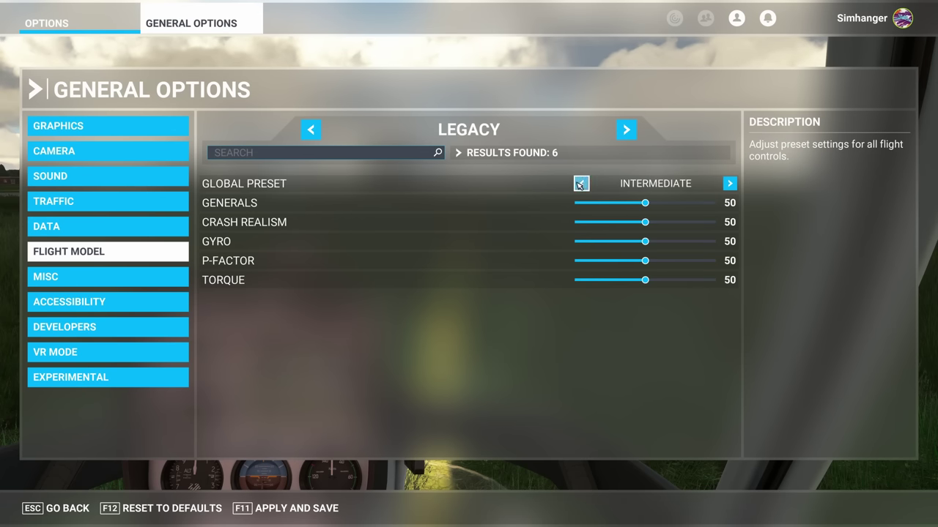
{"action": "left_click", "coordinate": [581, 184]}
{"action": "left_click", "coordinate": [581, 184]}
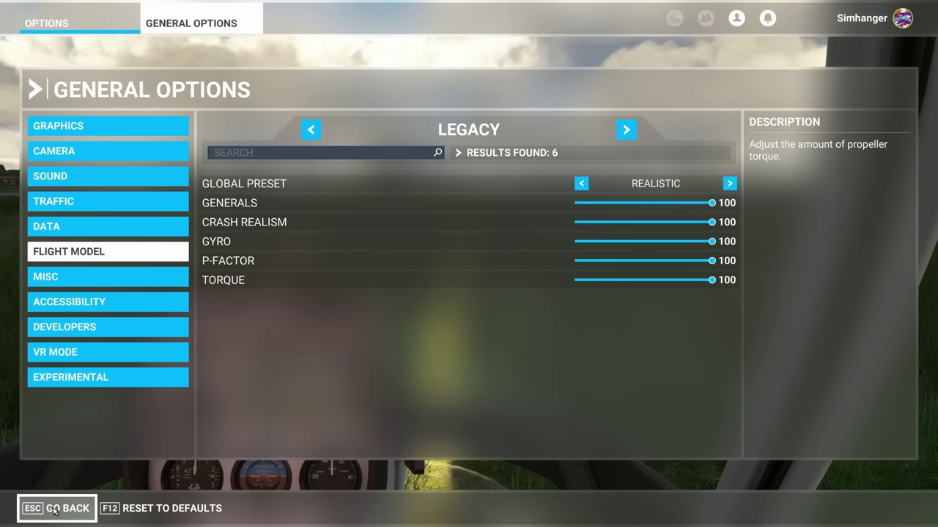
{"action": "left_click", "coordinate": [54, 510]}
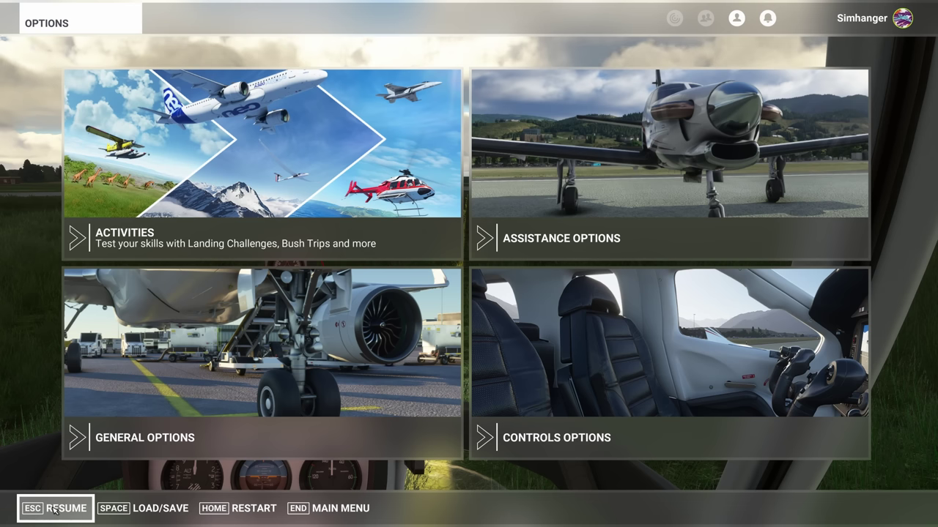
Switch the flight model to Modern in the general options and save the change.
{"action": "left_click", "coordinate": [233, 313]}
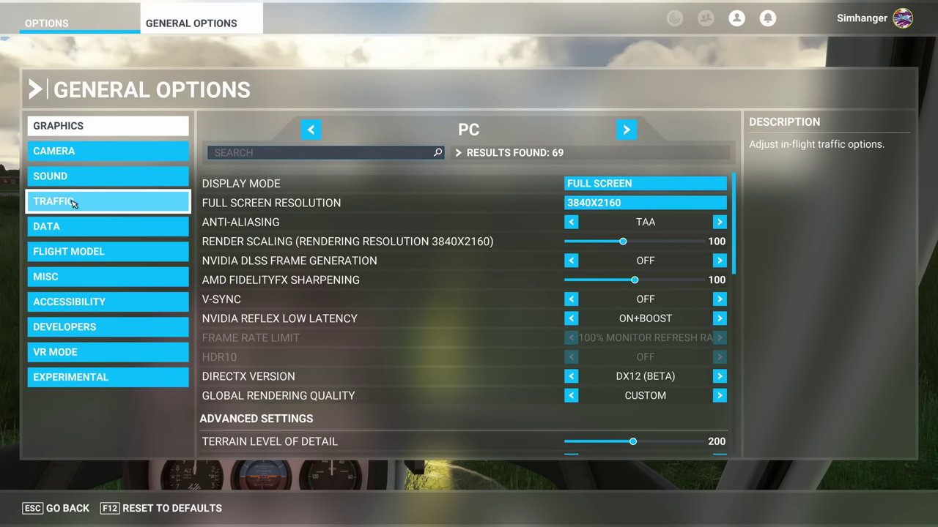
{"action": "left_click", "coordinate": [77, 253]}
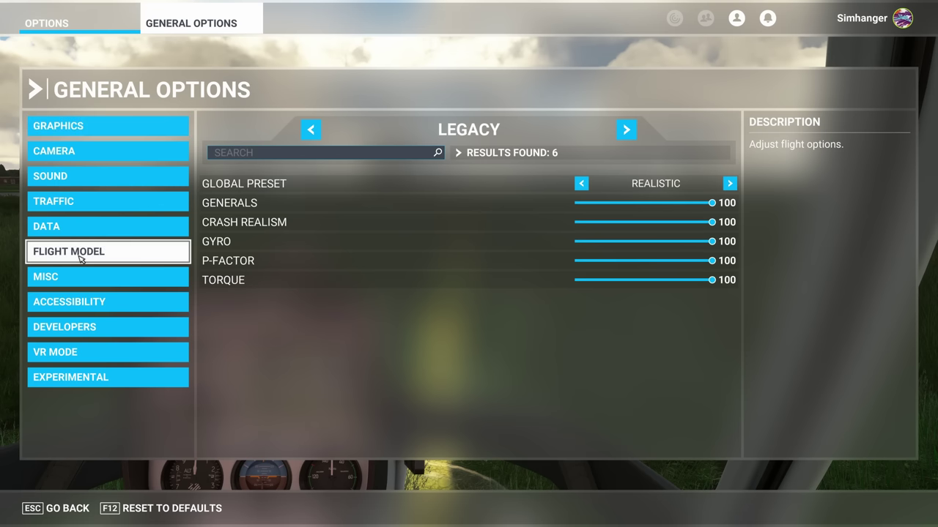
{"action": "left_click", "coordinate": [625, 130]}
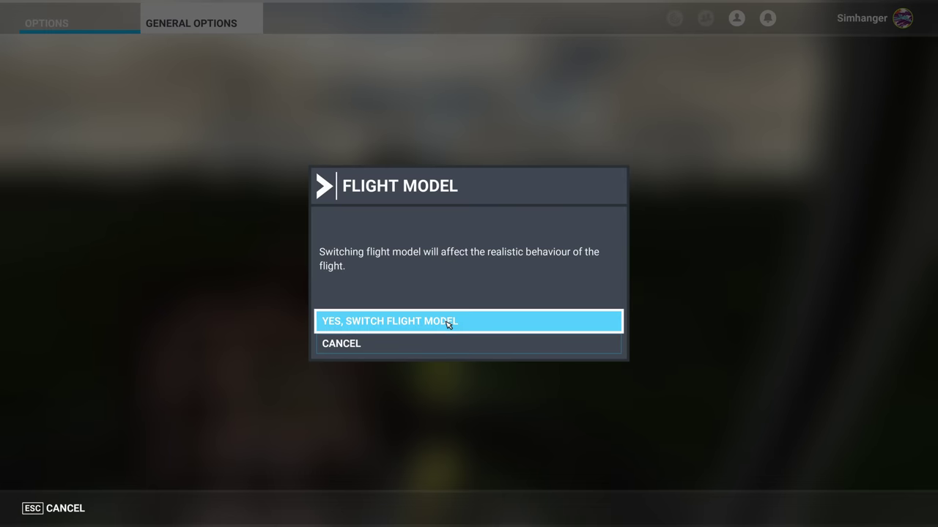
{"action": "left_click", "coordinate": [446, 322]}
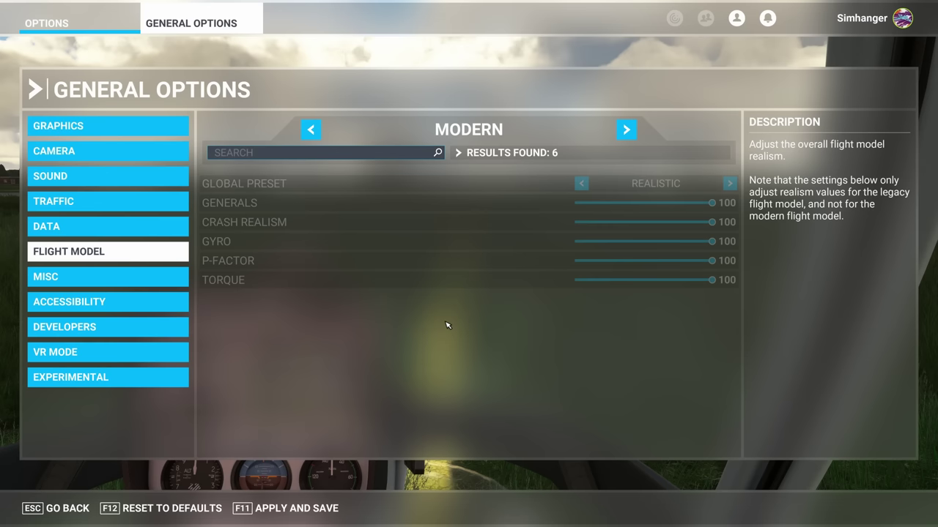
{"action": "left_click", "coordinate": [278, 508]}
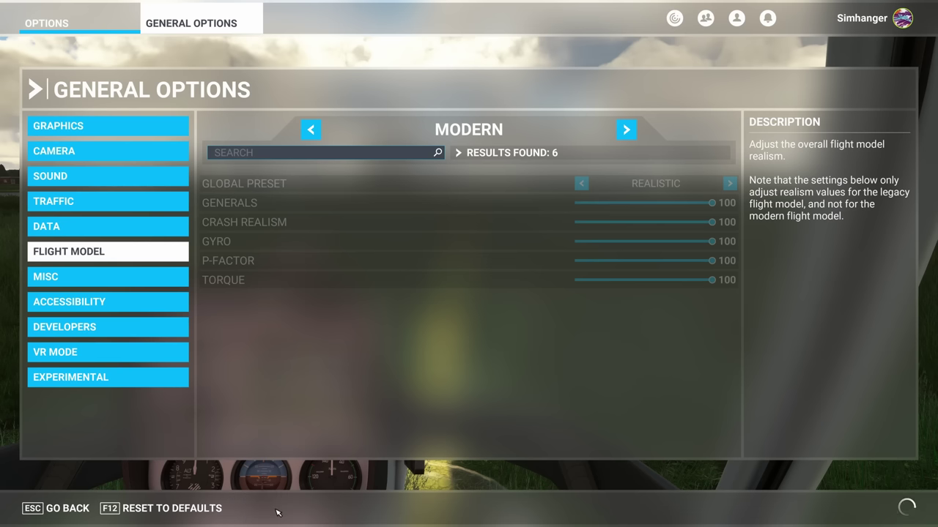
{"action": "left_click", "coordinate": [59, 512]}
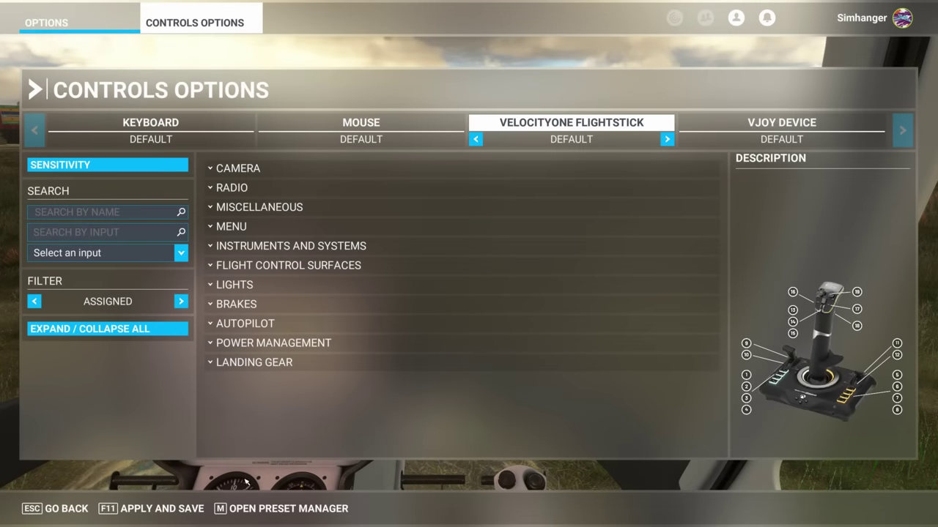
Save the VelocityOne Flightstick's control settings, and flip through its profiles to VELOCITYONE FLIGHTSTICK_1 and back to Default.
{"action": "left_click", "coordinate": [188, 513]}
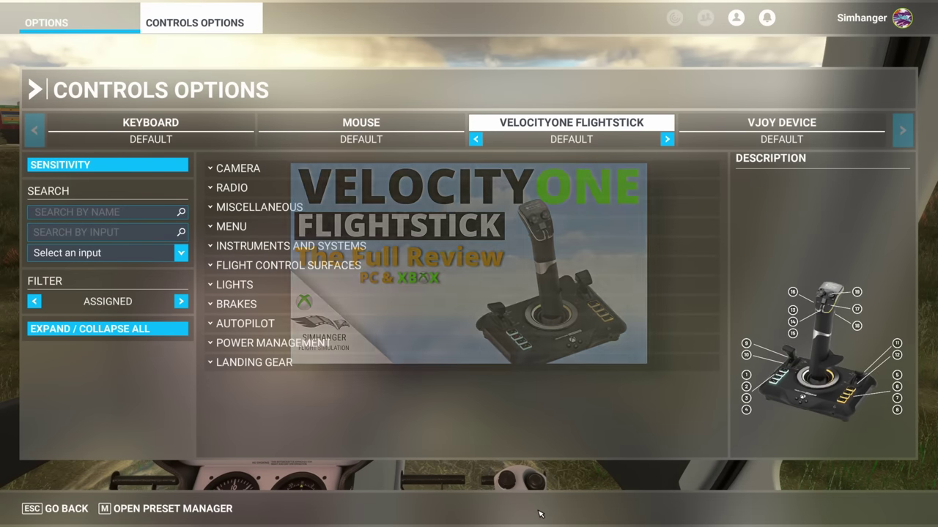
{"action": "left_click", "coordinate": [667, 140]}
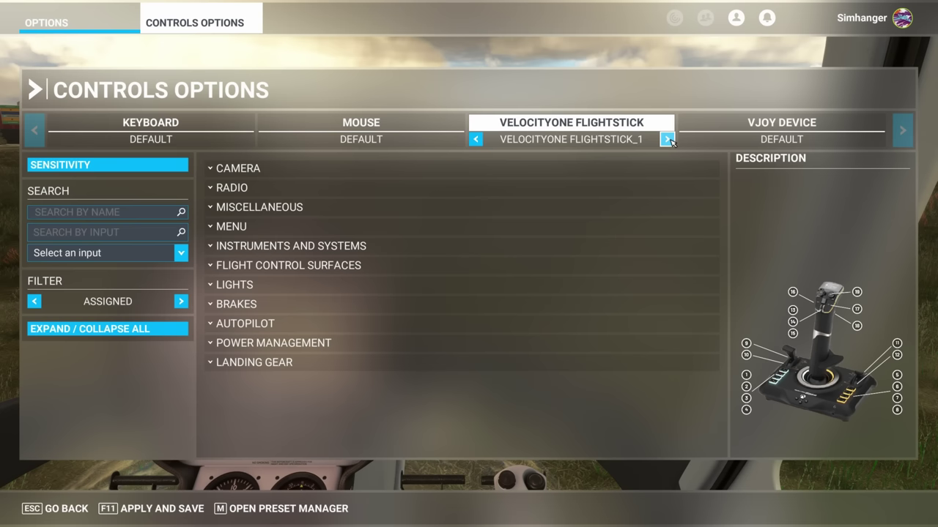
{"action": "left_click", "coordinate": [476, 140]}
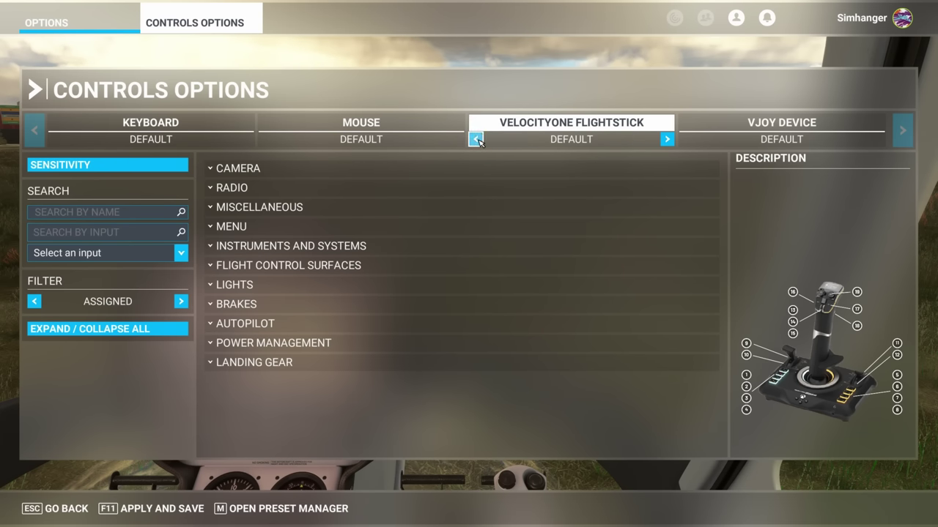
Duplicate the VelocityOne Flightstick's Default profile as a new input profile named V1FS_HELI.
{"action": "left_click", "coordinate": [287, 515]}
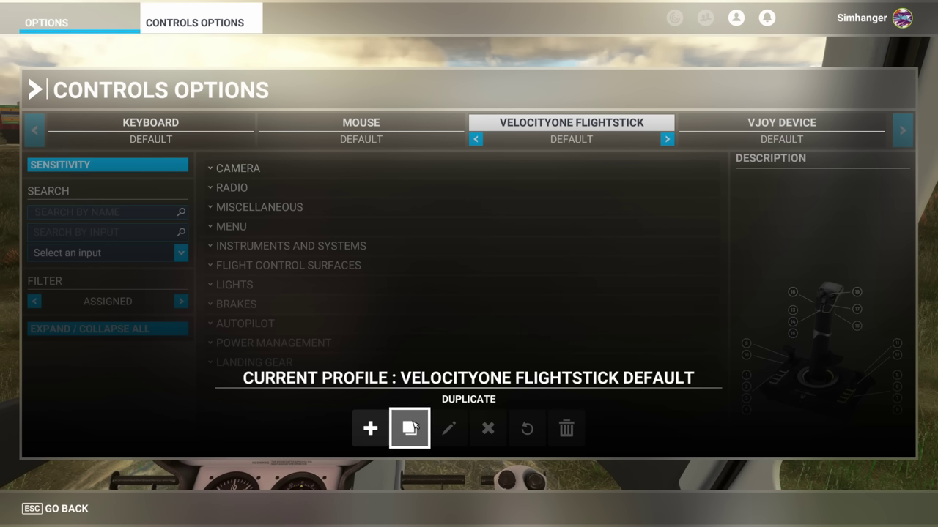
{"action": "left_click", "coordinate": [412, 427]}
{"action": "left_click", "coordinate": [486, 274]}
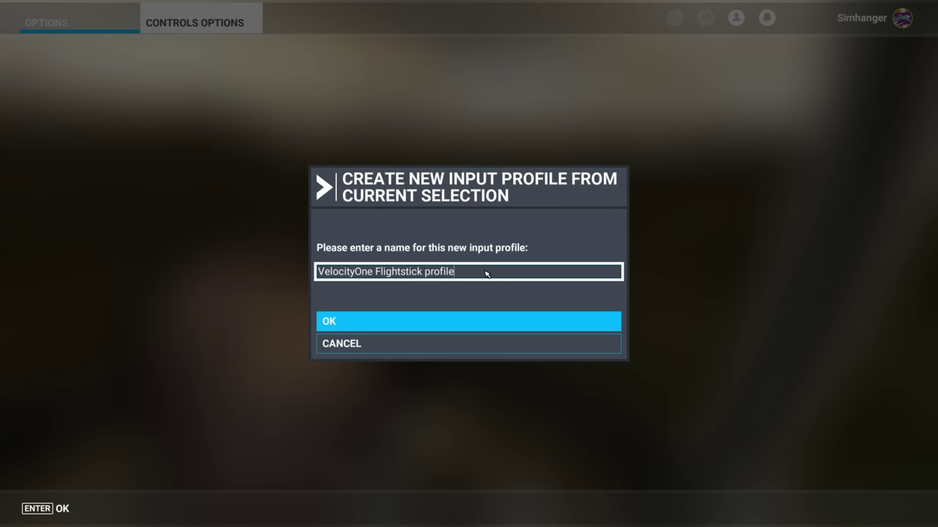
{"action": "key", "text": "BackSpace"}
{"action": "key", "text": "BackSpace"}
{"action": "key", "text": "BackSpace"}
{"action": "key", "text": "BackSpace"}
{"action": "key", "text": "BackSpace"}
{"action": "key", "text": "BackSpace"}
{"action": "key", "text": "BackSpace"}
{"action": "key", "text": "BackSpace"}
{"action": "key", "text": "BackSpace"}
{"action": "key", "text": "BackSpace"}
{"action": "key", "text": "BackSpace"}
{"action": "key", "text": "BackSpace"}
{"action": "key", "text": "BackSpace"}
{"action": "key", "text": "BackSpace"}
{"action": "key", "text": "BackSpace"}
{"action": "key", "text": "BackSpace"}
{"action": "key", "text": "BackSpace"}
{"action": "key", "text": "BackSpace"}
{"action": "key", "text": "BackSpace"}
{"action": "key", "text": "BackSpace"}
{"action": "key", "text": "BackSpace"}
{"action": "key", "text": "BackSpace"}
{"action": "key", "text": "BackSpace"}
{"action": "key", "text": "BackSpace"}
{"action": "key", "text": "BackSpace"}
{"action": "key", "text": "BackSpace"}
{"action": "type", "text": "1FS_HELI"}
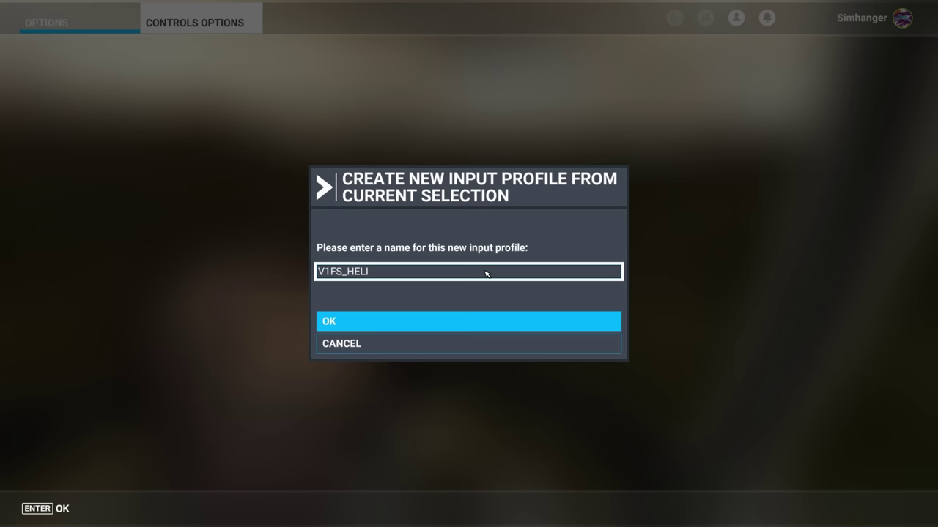
{"action": "left_click", "coordinate": [501, 327]}
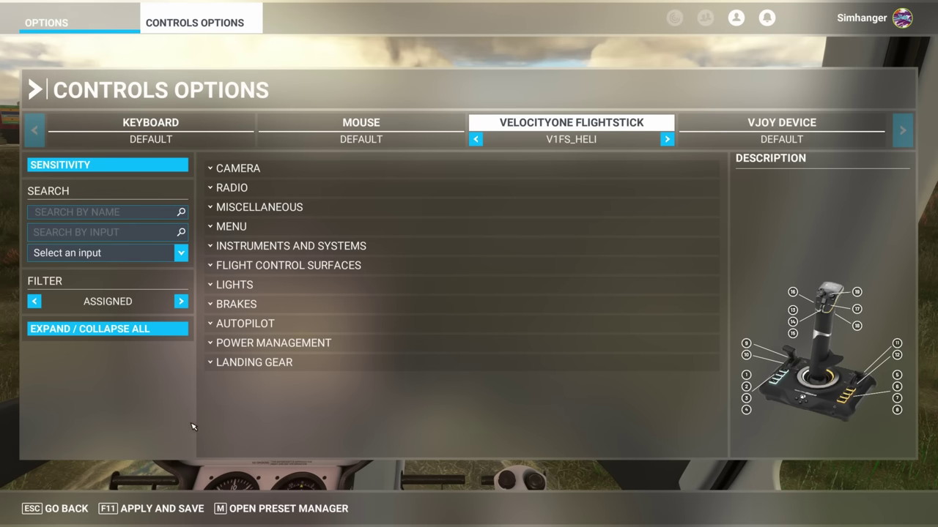
Clear Joystick Button 4 from the Toggle Landing Gear assignment in the V1FS_HELI profile and validate it.
{"action": "left_click", "coordinate": [236, 367]}
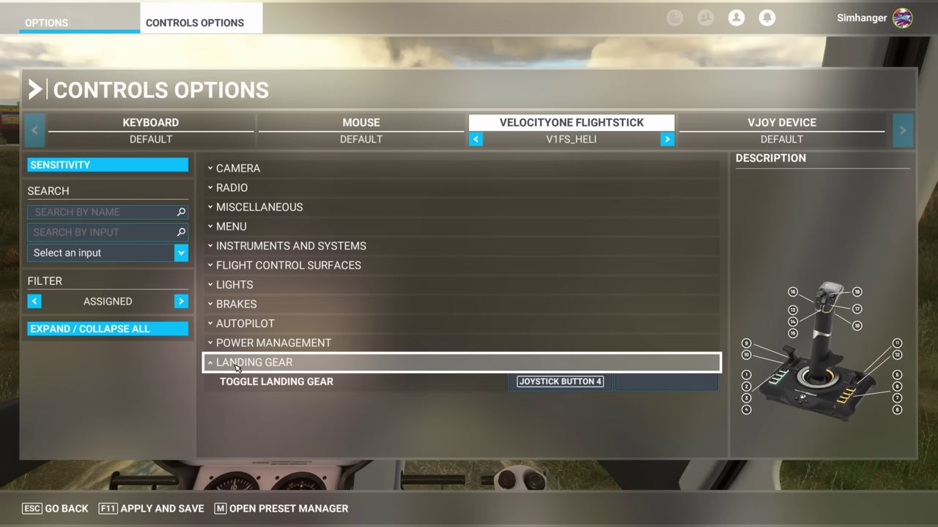
{"action": "left_click", "coordinate": [530, 384]}
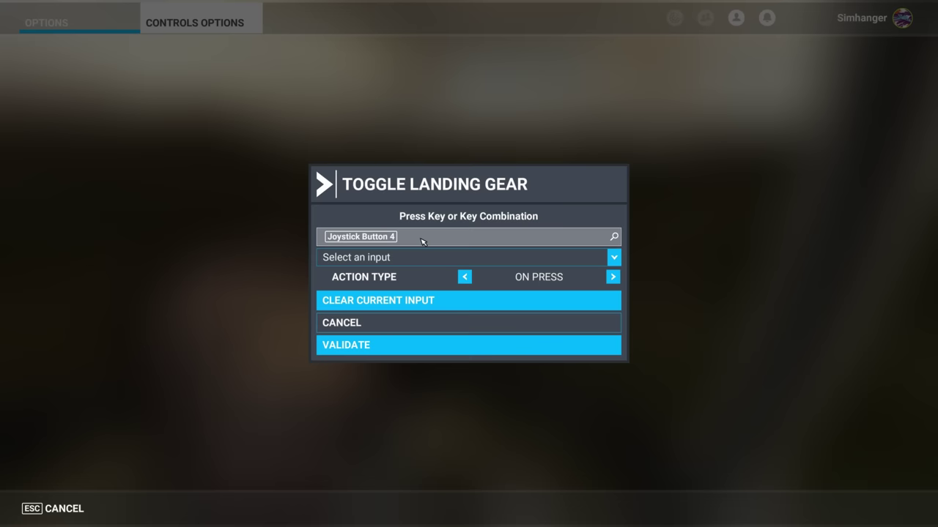
{"action": "left_click", "coordinate": [412, 302]}
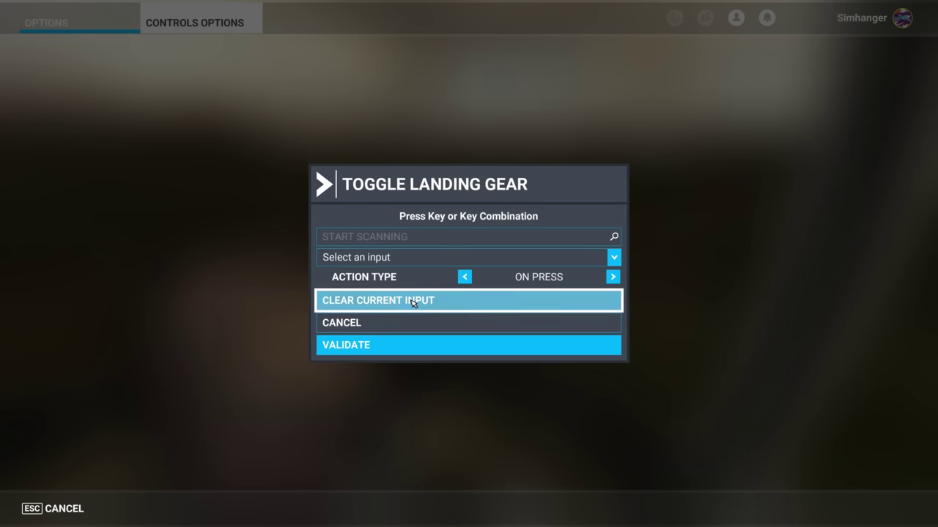
{"action": "left_click", "coordinate": [399, 345]}
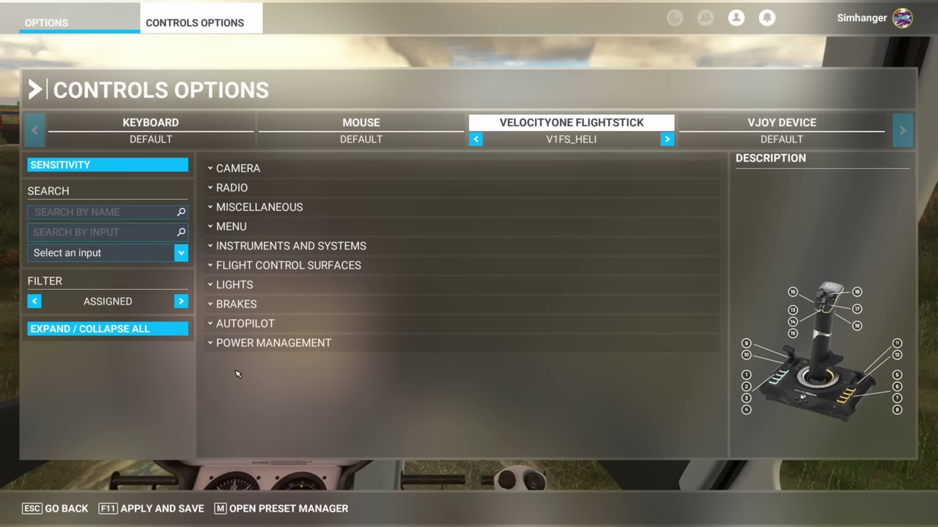
Clear Joystick Button 10 from the Throttle Cut assignment under Power Management in the V1FS_HELI profile and validate it.
{"action": "left_click", "coordinate": [271, 344]}
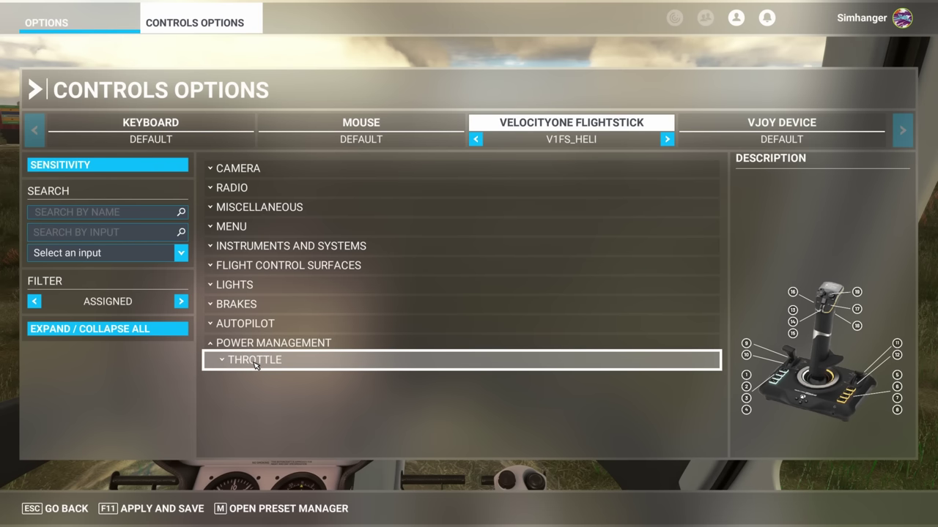
{"action": "left_click", "coordinate": [257, 361]}
{"action": "scroll", "coordinate": [308, 375], "scroll_direction": "down", "scroll_amount": 1}
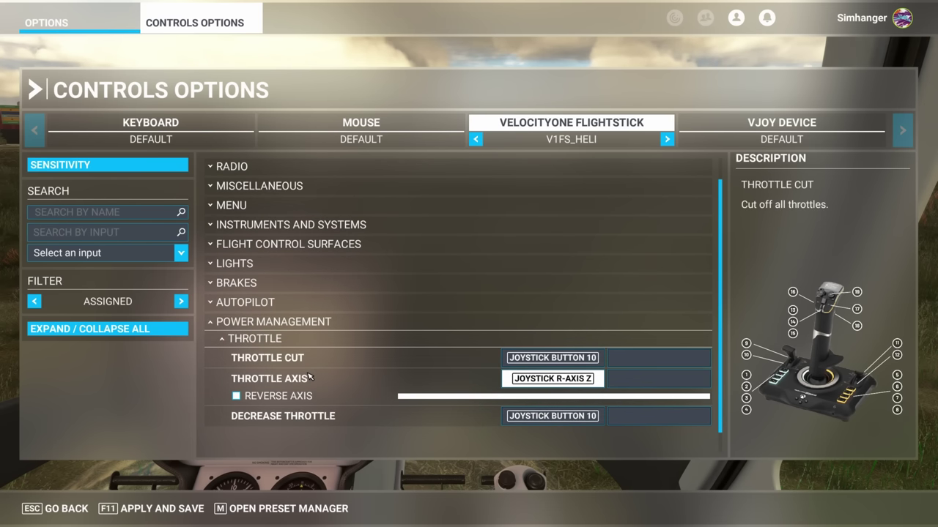
{"action": "left_click", "coordinate": [518, 359]}
{"action": "left_click", "coordinate": [478, 306]}
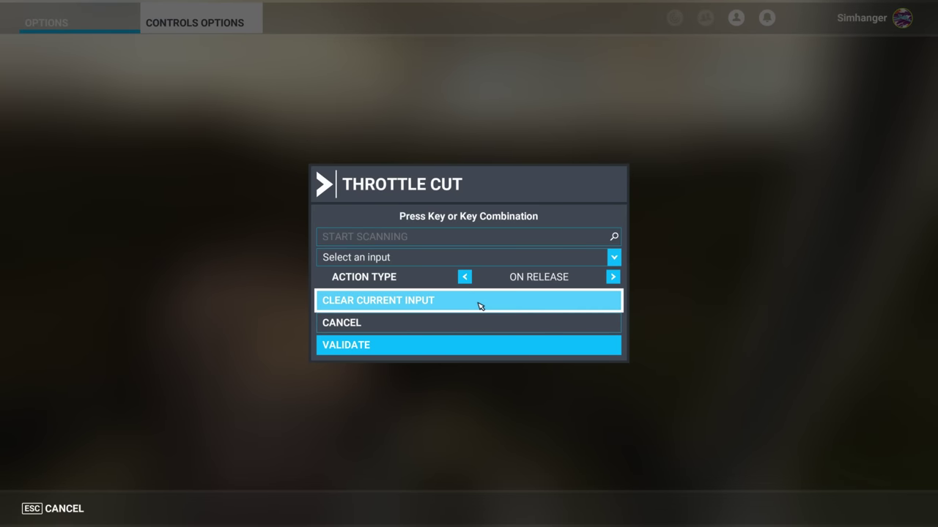
{"action": "left_click", "coordinate": [477, 347]}
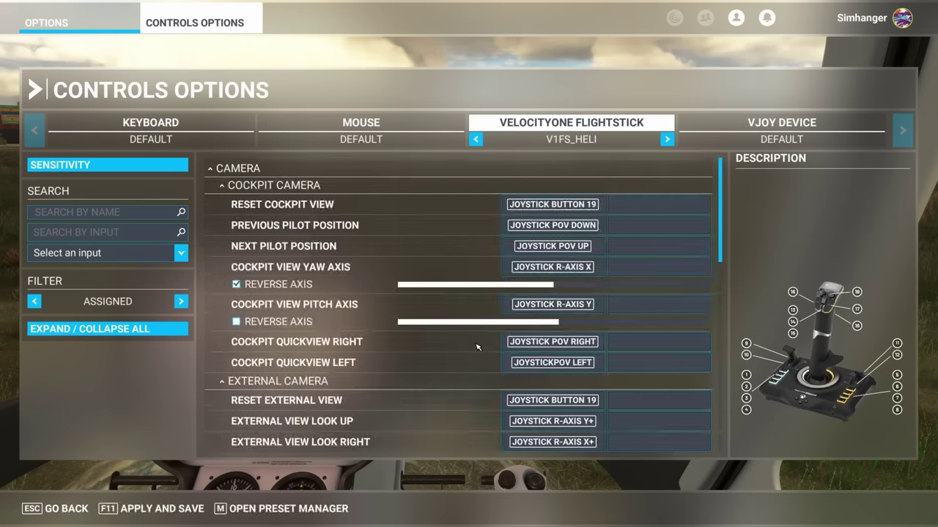
Collapse the cockpit, external and mode switch camera groups, and leave the control settings with the changed bindings applied and saved.
{"action": "left_click", "coordinate": [254, 192]}
{"action": "left_click", "coordinate": [254, 204]}
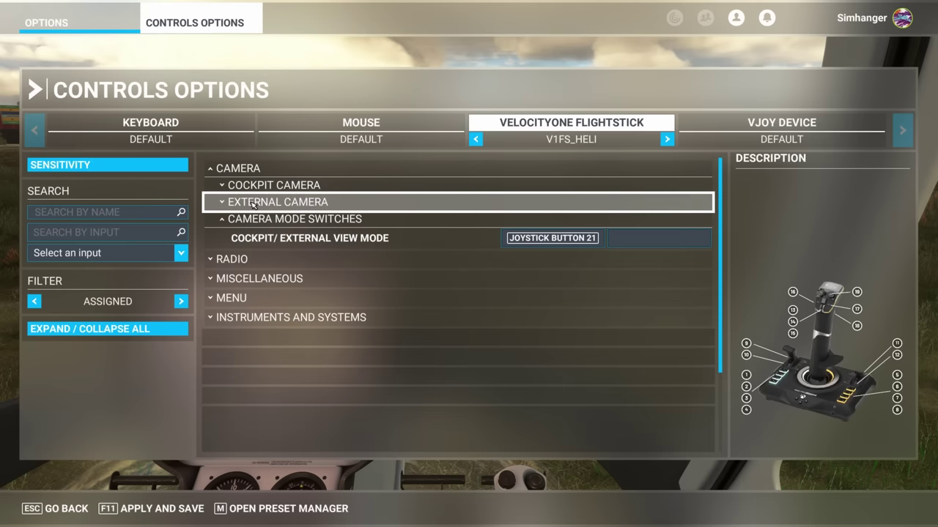
{"action": "left_click", "coordinate": [255, 221]}
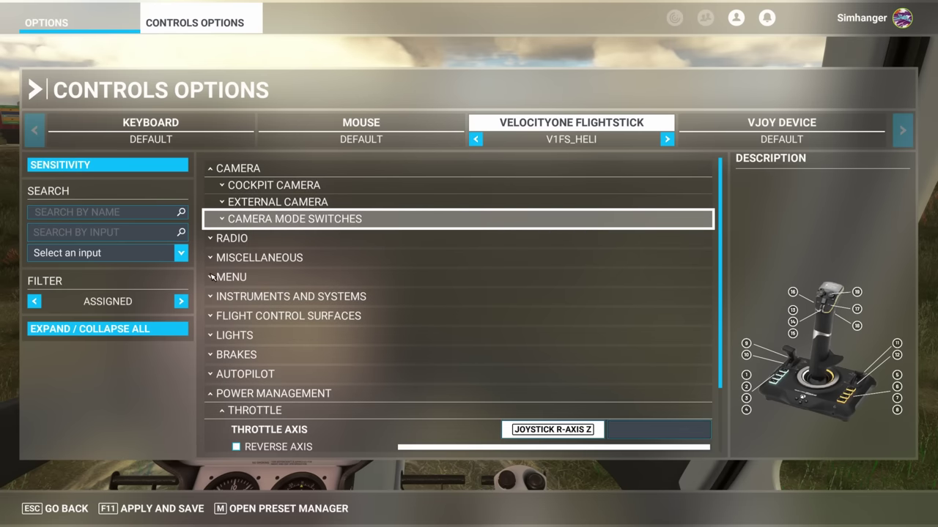
{"action": "left_click", "coordinate": [82, 503]}
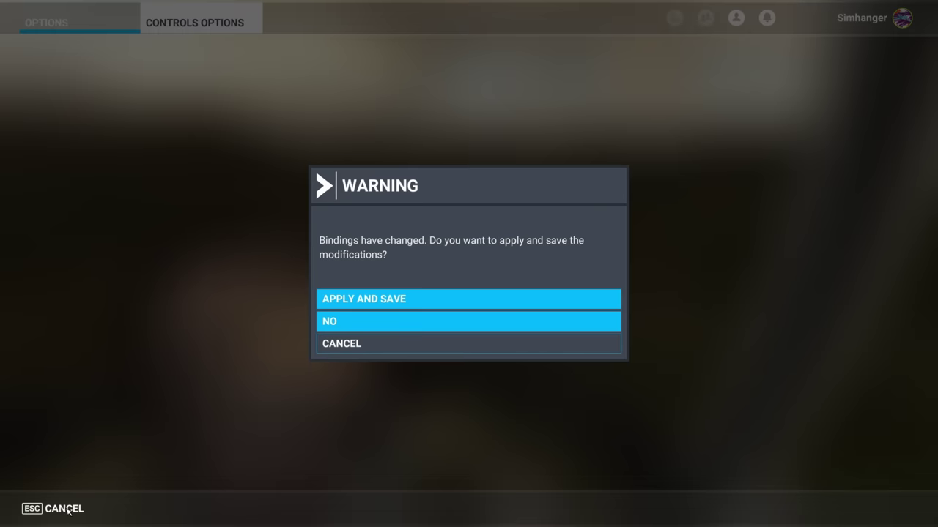
{"action": "left_click", "coordinate": [326, 300]}
{"action": "left_click", "coordinate": [605, 358]}
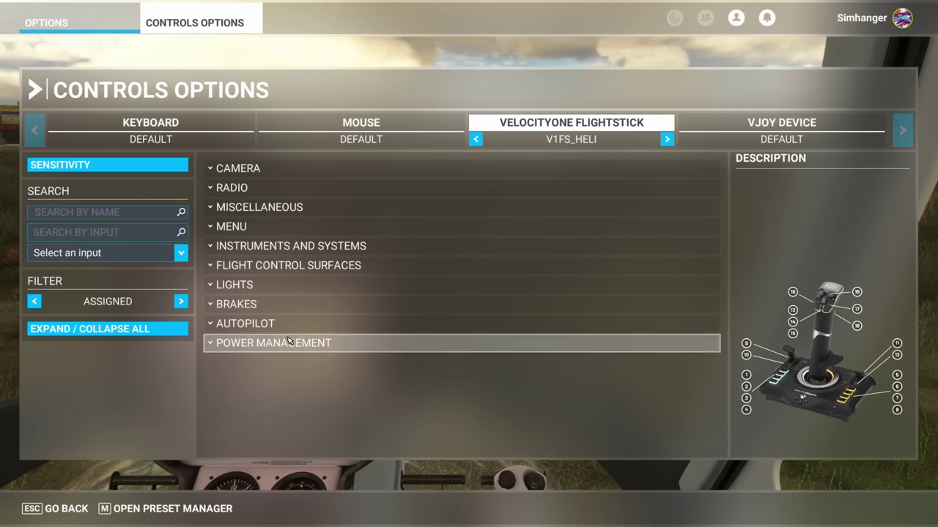
Clear Joystick R-Axis Z from the Throttle Axis and Joystick Button 10 from Decrease Throttle, validating each change.
{"action": "left_click", "coordinate": [288, 341]}
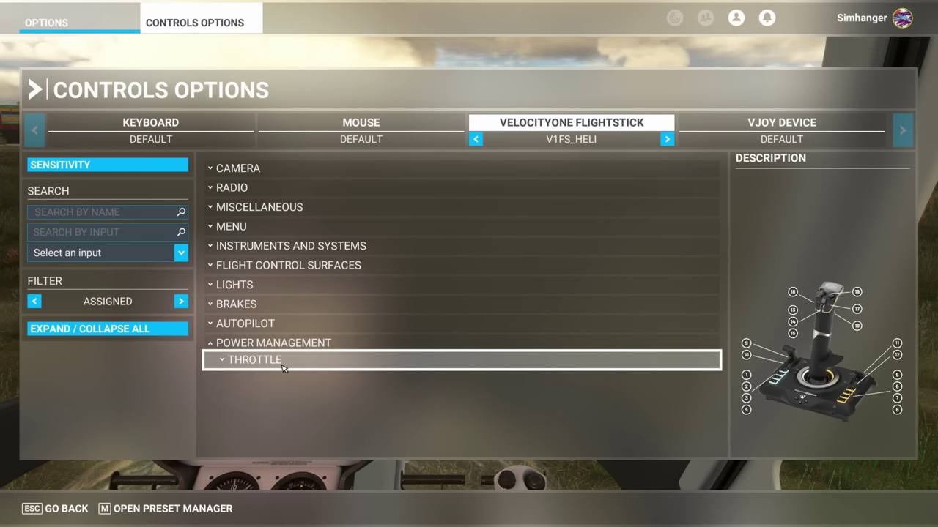
{"action": "left_click", "coordinate": [283, 366]}
{"action": "left_click", "coordinate": [513, 379]}
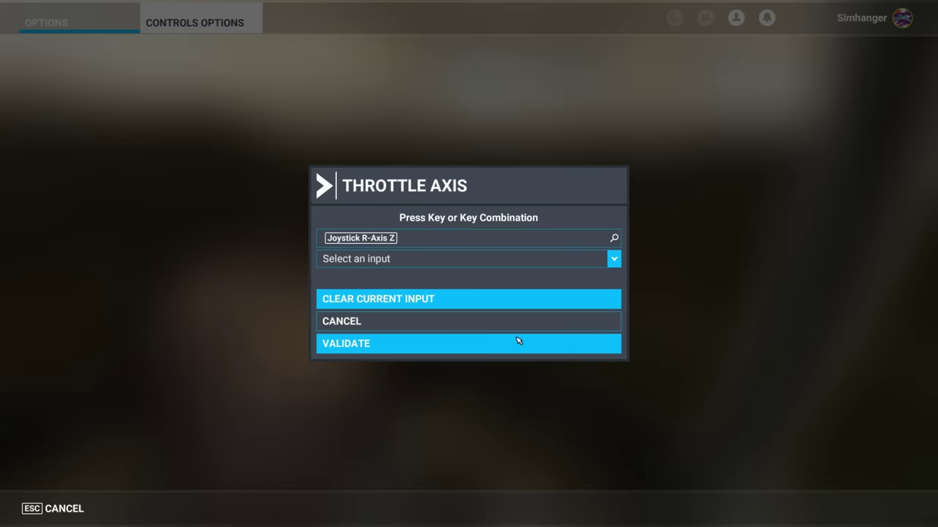
{"action": "left_click", "coordinate": [471, 304]}
{"action": "left_click", "coordinate": [473, 347]}
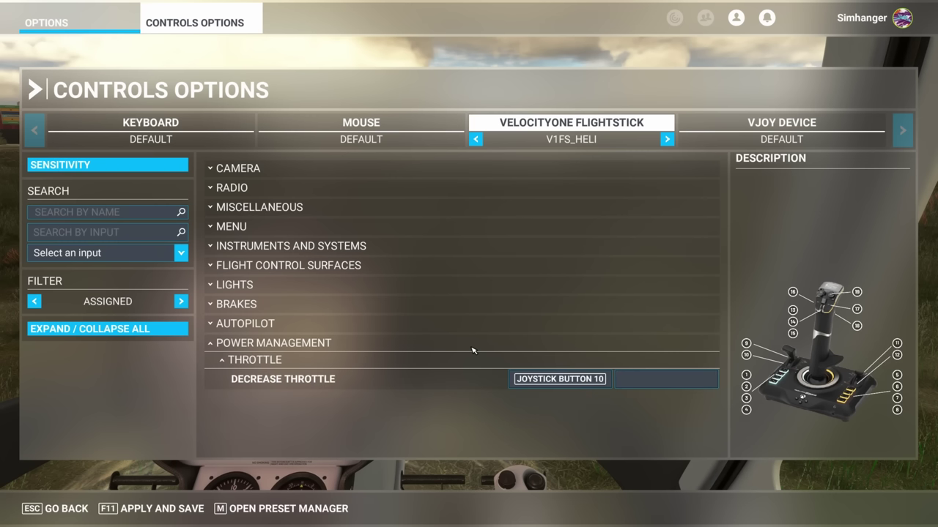
{"action": "left_click", "coordinate": [531, 379]}
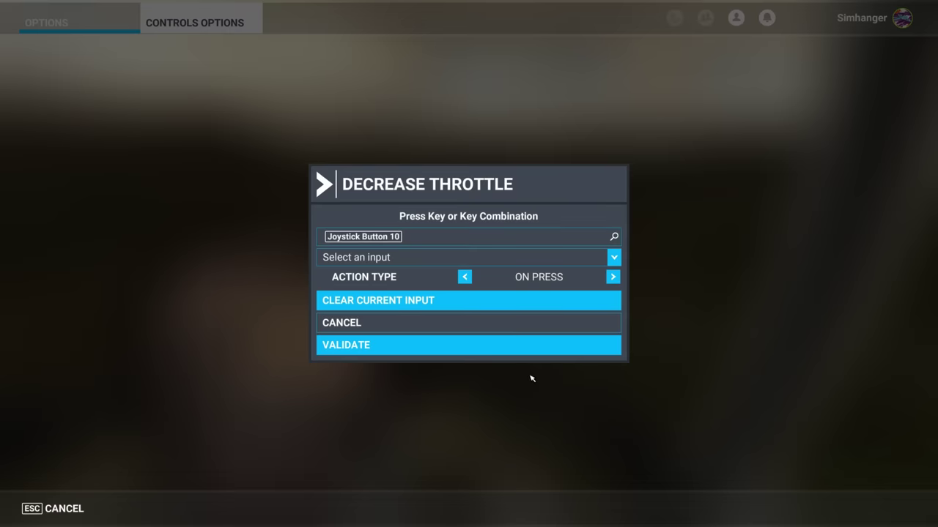
{"action": "left_click", "coordinate": [462, 306]}
{"action": "left_click", "coordinate": [471, 347]}
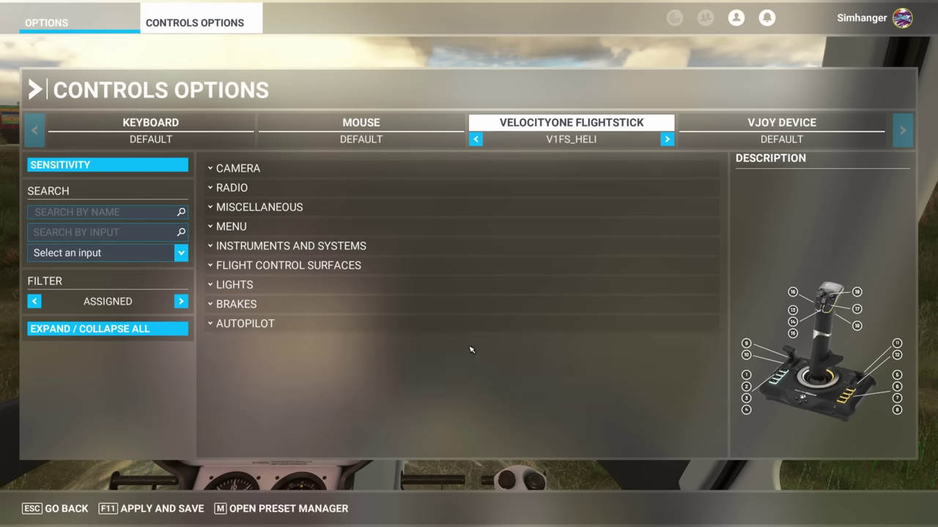
Clear Joystick Button 2 from Toggle Parking Brakes and Joystick Button 18 from Brakes, validating each change.
{"action": "left_click", "coordinate": [248, 326]}
{"action": "left_click", "coordinate": [248, 326]}
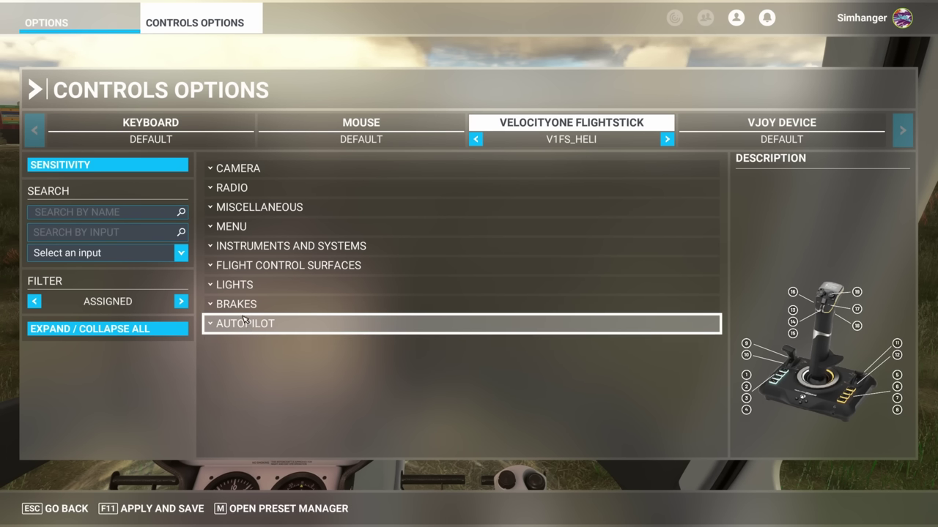
{"action": "left_click", "coordinate": [239, 307]}
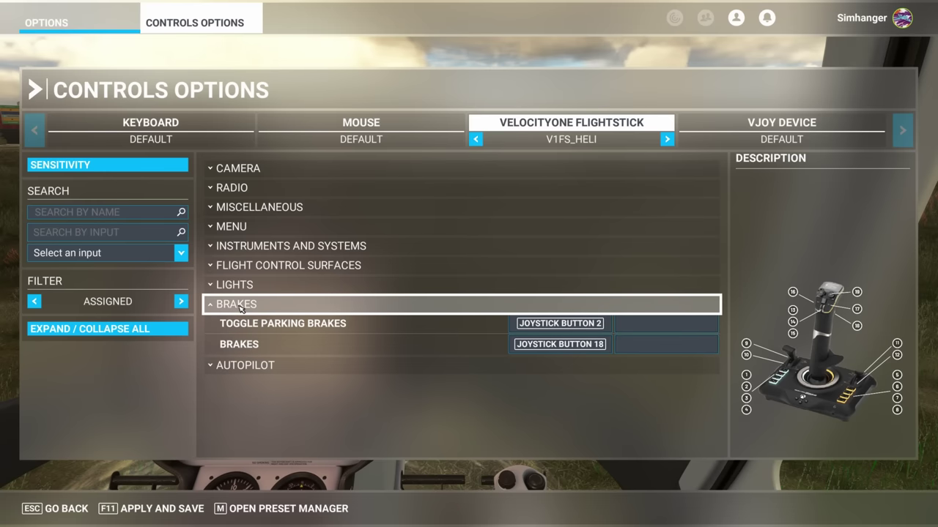
{"action": "left_click", "coordinate": [539, 323]}
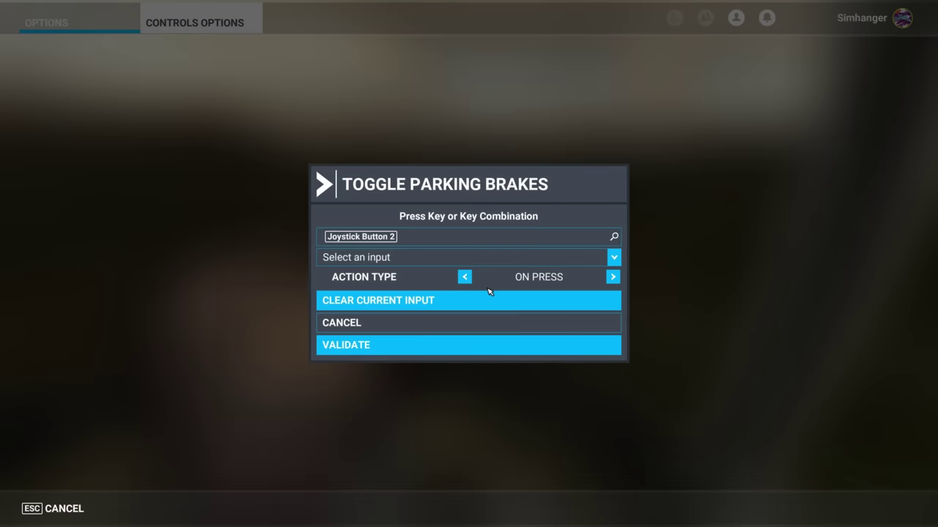
{"action": "left_click", "coordinate": [490, 300]}
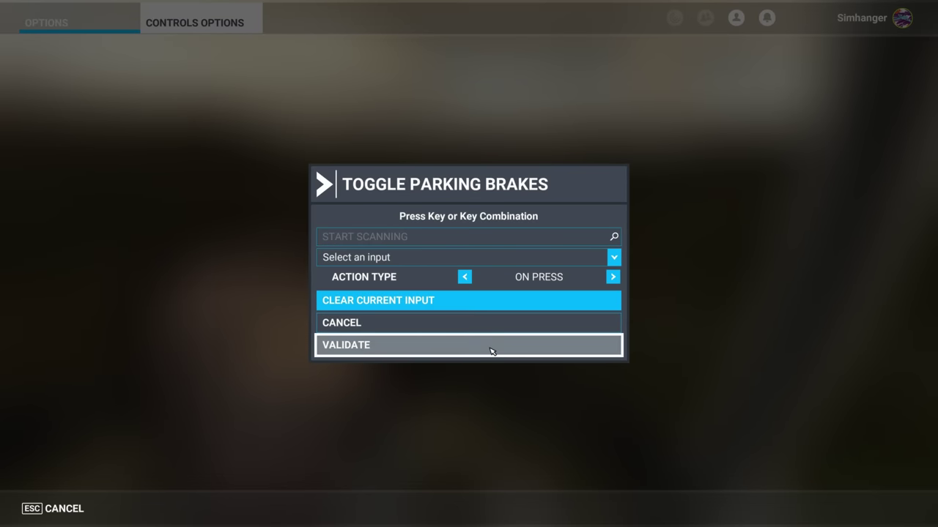
{"action": "left_click", "coordinate": [491, 351]}
{"action": "left_click", "coordinate": [533, 329]}
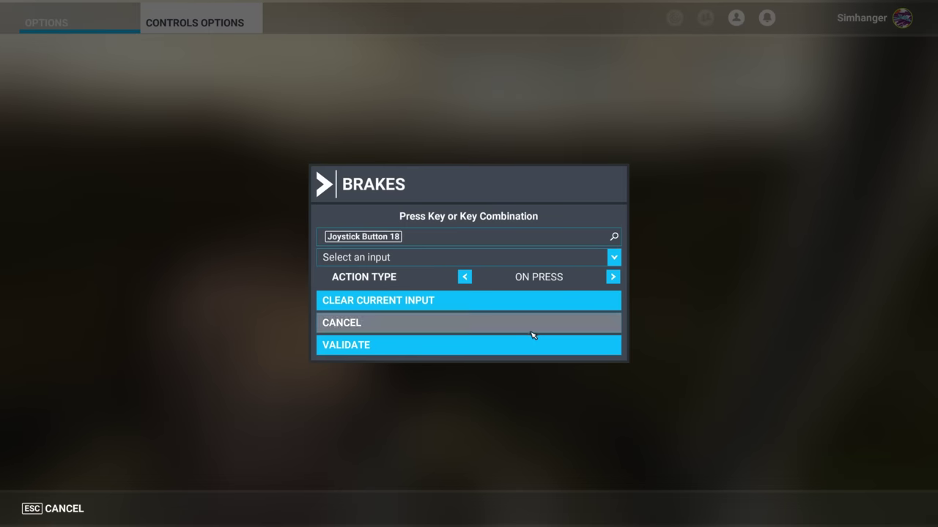
{"action": "left_click", "coordinate": [429, 306]}
{"action": "left_click", "coordinate": [438, 346]}
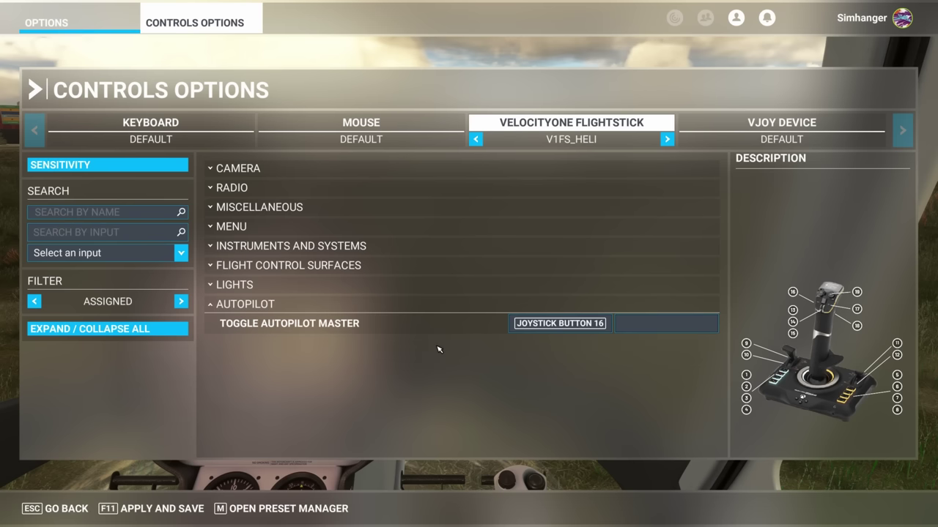
Clear the Flight Control Surfaces assignments, beginning with Joystick L-Axis Z on the Rudder Axis, along with those under Miscellaneous and Menu.
{"action": "left_click", "coordinate": [236, 286]}
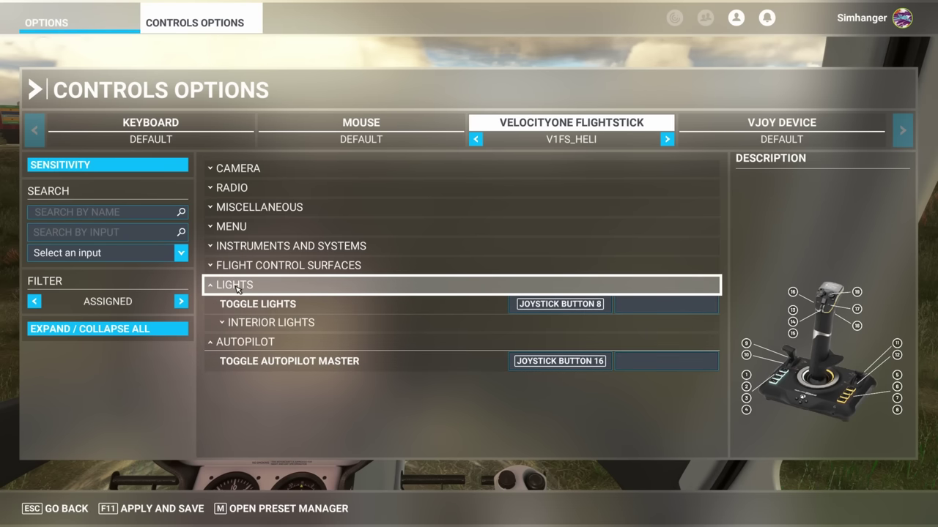
{"action": "left_click", "coordinate": [236, 286]}
{"action": "left_click", "coordinate": [238, 304]}
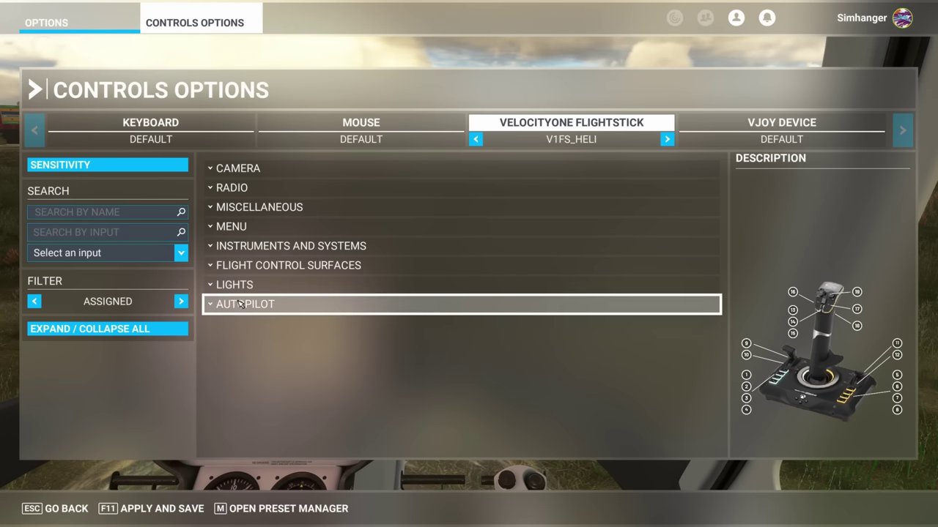
{"action": "left_click", "coordinate": [240, 268]}
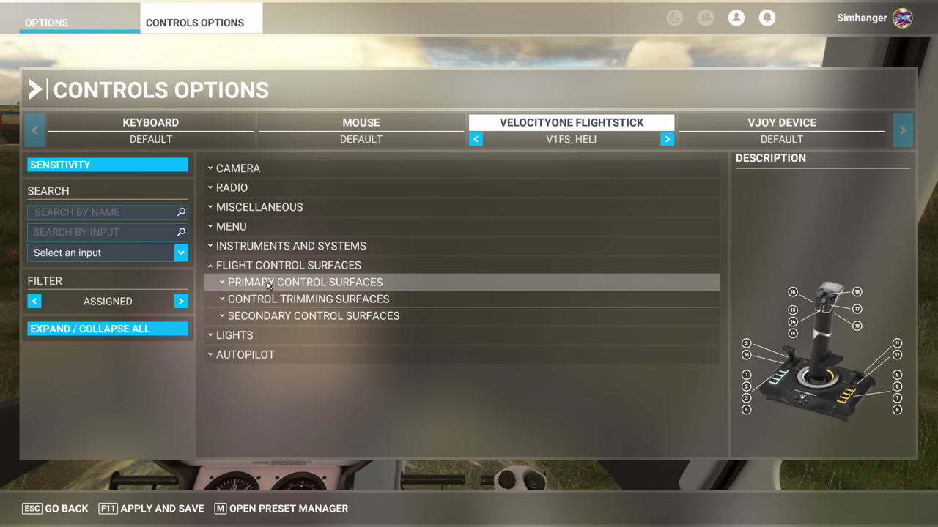
{"action": "left_click", "coordinate": [269, 284]}
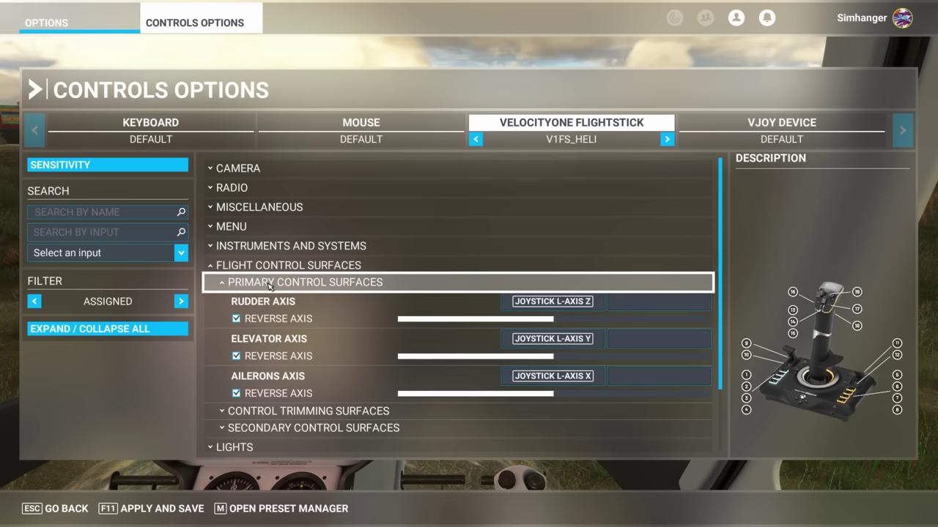
{"action": "left_click", "coordinate": [539, 311]}
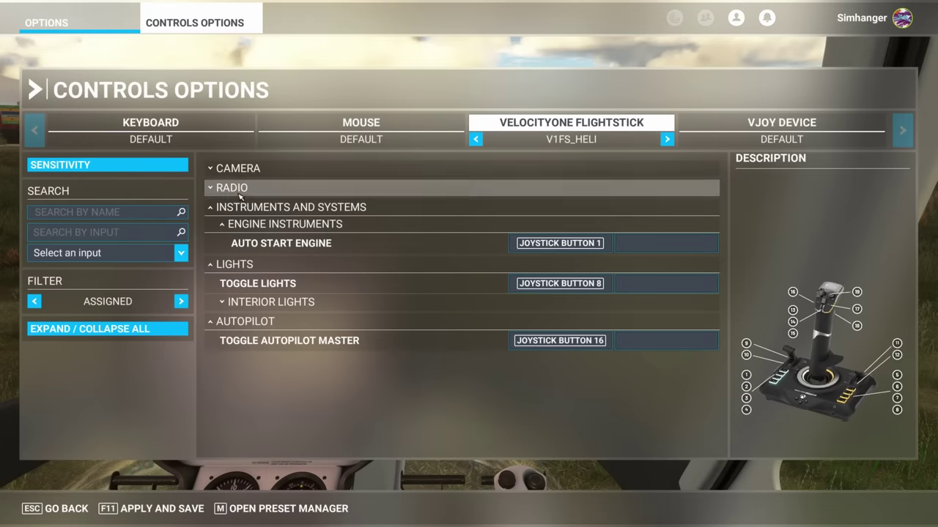
Clear Joystick Button 6 from the Display ATC assignment in the Radio category and validate it.
{"action": "left_click", "coordinate": [476, 187]}
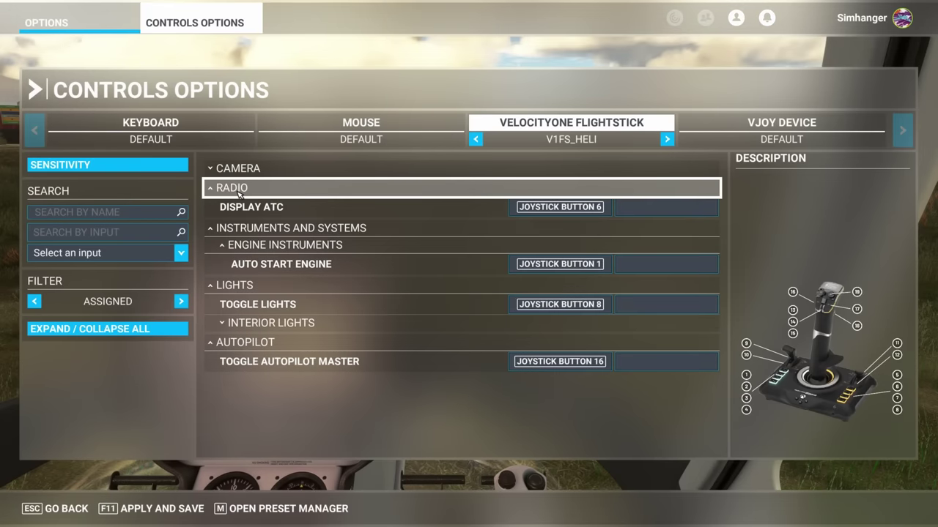
{"action": "left_click", "coordinate": [546, 208]}
{"action": "left_click", "coordinate": [490, 306]}
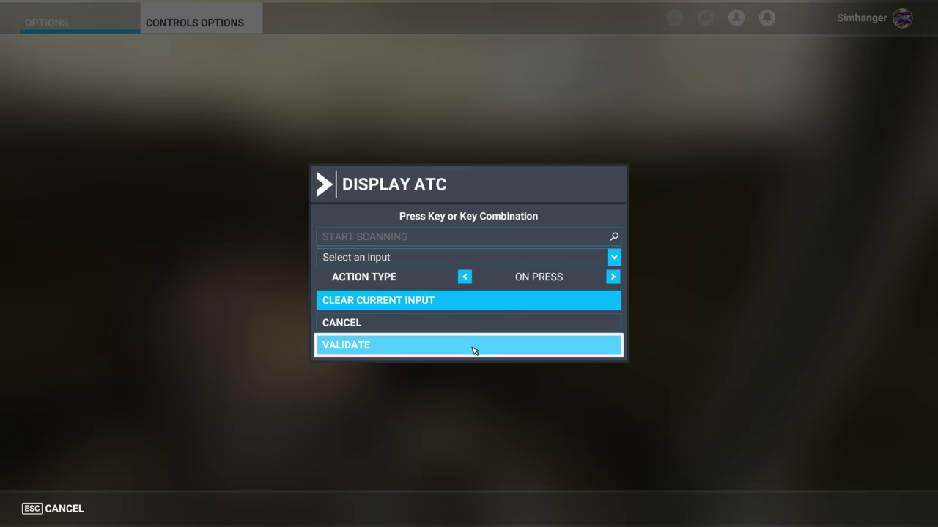
{"action": "left_click", "coordinate": [473, 347]}
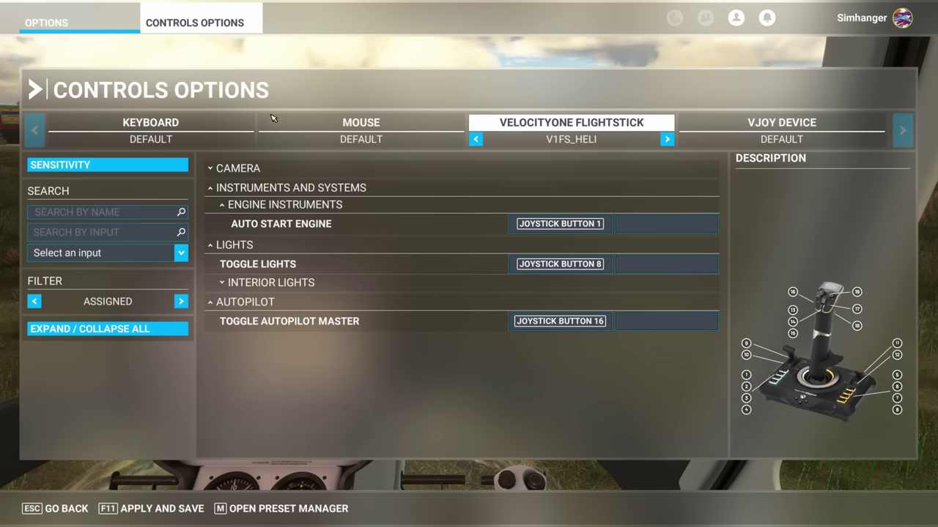
Check the Camera category's groups, apply and save the V1FS_HELI profile's bindings, and leave the control settings.
{"action": "left_click", "coordinate": [234, 170]}
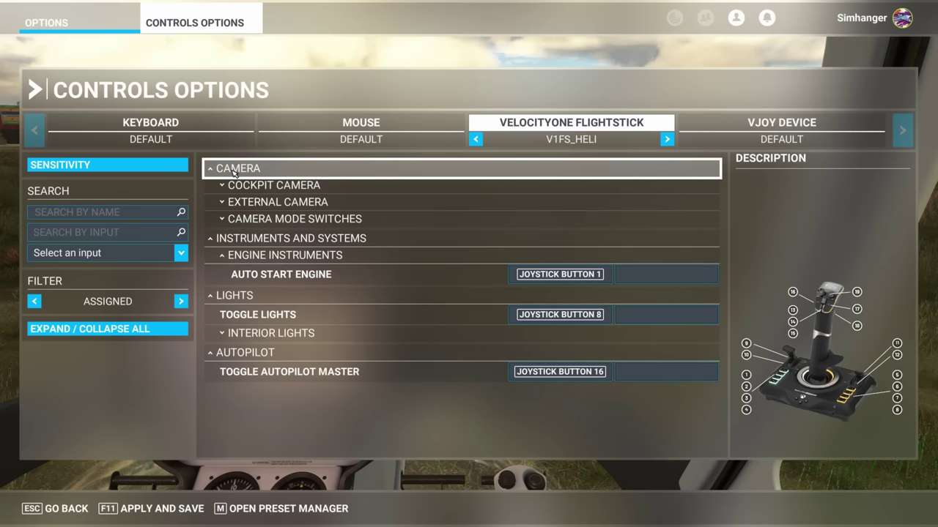
{"action": "left_click", "coordinate": [234, 170]}
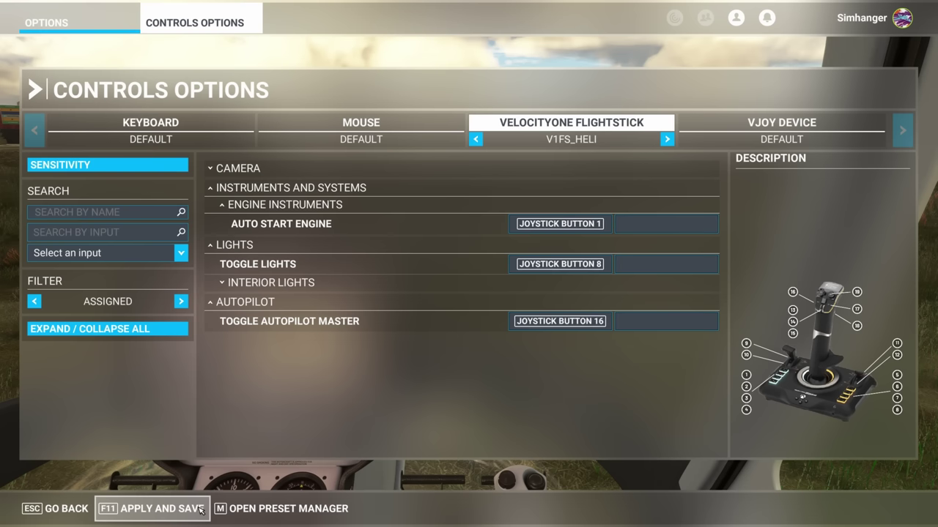
{"action": "left_click", "coordinate": [163, 512]}
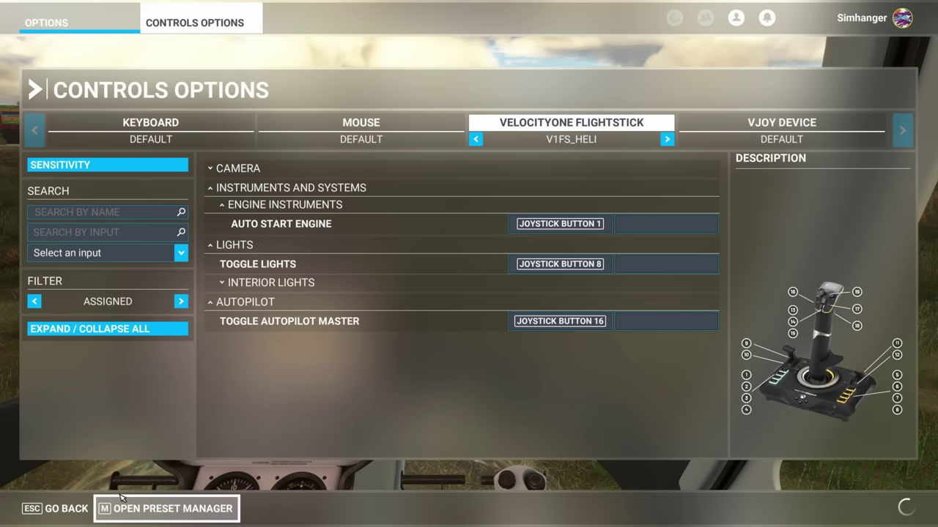
{"action": "left_click", "coordinate": [63, 513]}
{"action": "left_click", "coordinate": [64, 512]}
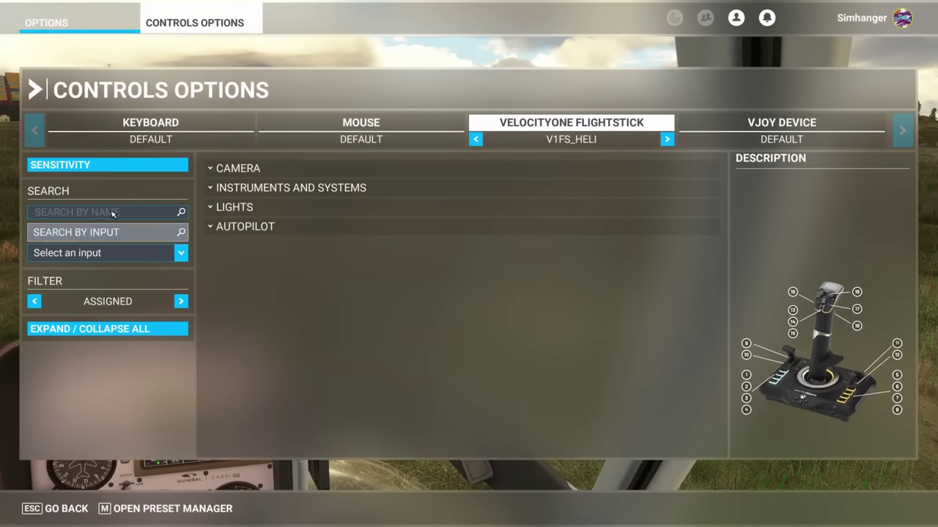
Set the dead zone of Joystick R-Axis X and Joystick R-Axis Y to 9% in the V1FS_HELI profile's sensitivity settings.
{"action": "left_click", "coordinate": [104, 166]}
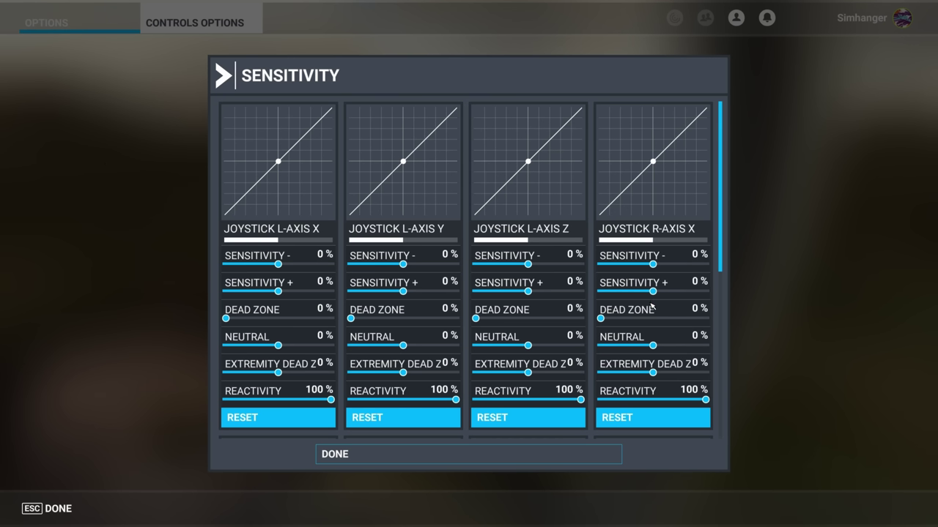
{"action": "left_click_drag", "start_coordinate": [606, 321], "coordinate": [612, 323]}
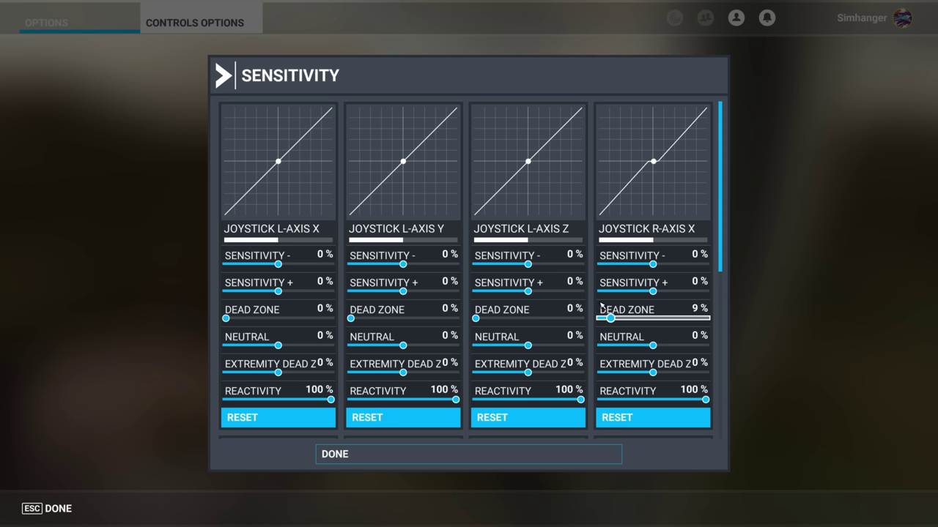
{"action": "left_click_drag", "start_coordinate": [722, 224], "coordinate": [714, 377]}
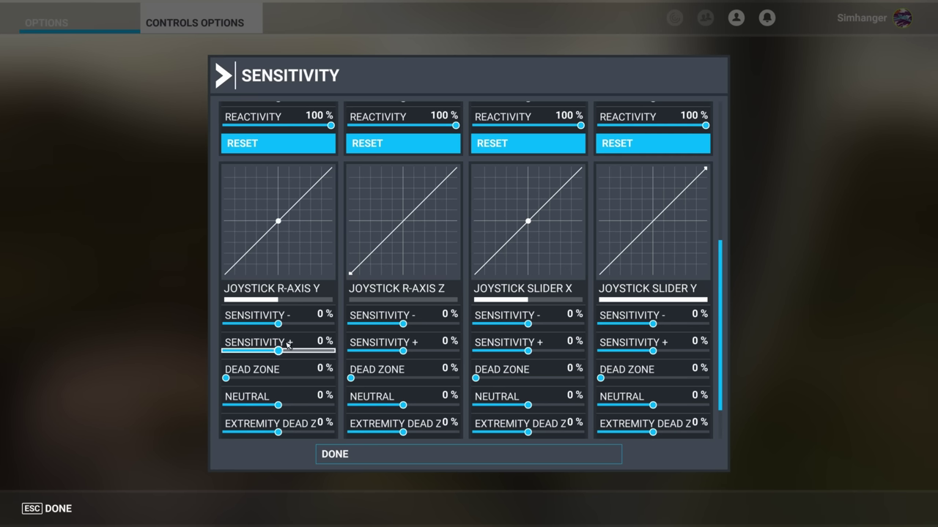
{"action": "left_click_drag", "start_coordinate": [230, 379], "coordinate": [239, 379]}
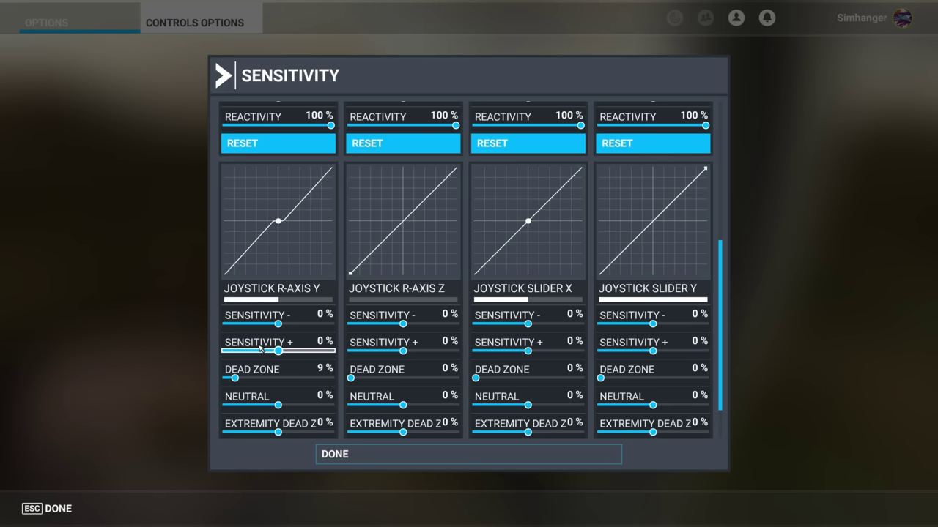
Close the sensitivity settings and review the V1FS_HELI bindings assigned under Autopilot, Lights, and Instruments and Systems.
{"action": "left_click", "coordinate": [387, 455]}
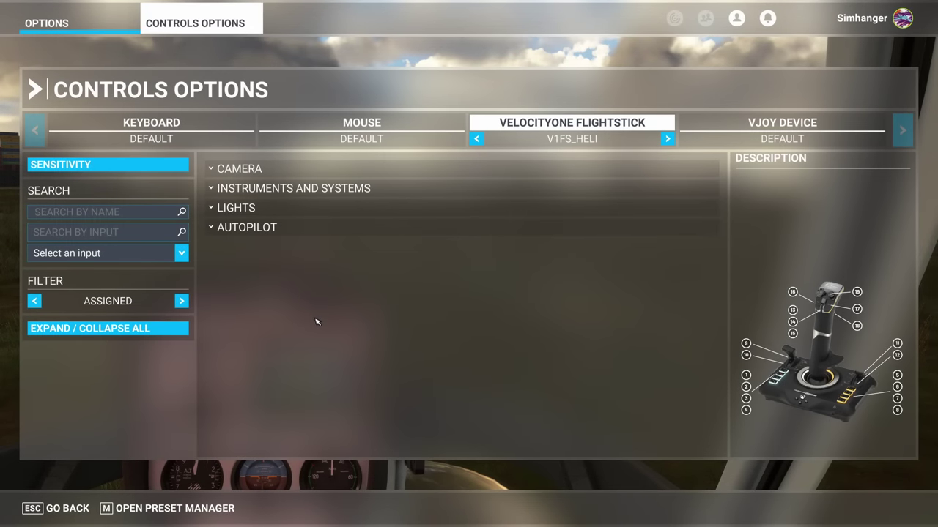
{"action": "left_click", "coordinate": [240, 228]}
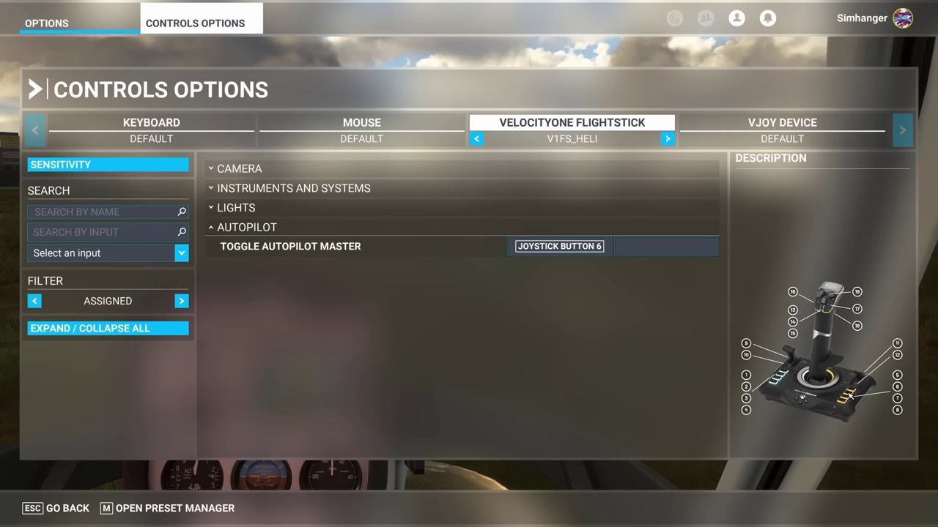
{"action": "left_click", "coordinate": [253, 209]}
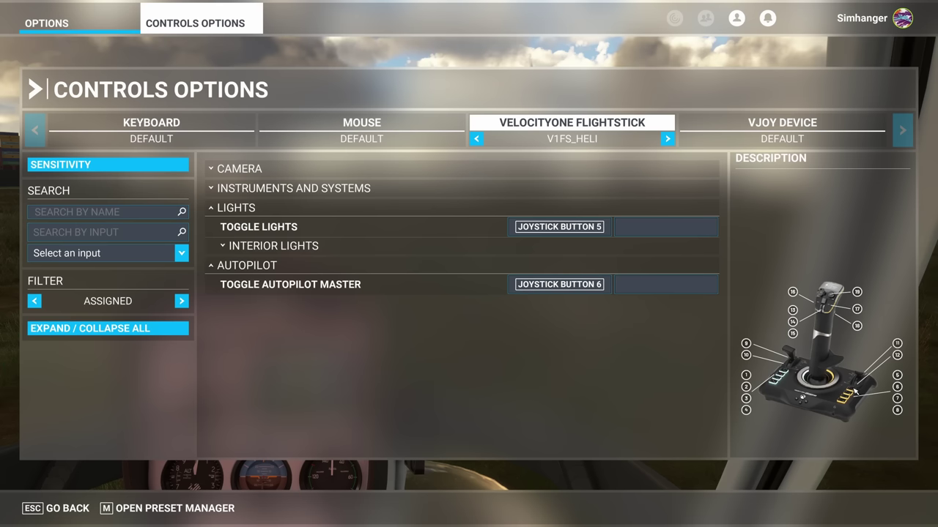
{"action": "left_click", "coordinate": [268, 189]}
{"action": "left_click", "coordinate": [284, 206]}
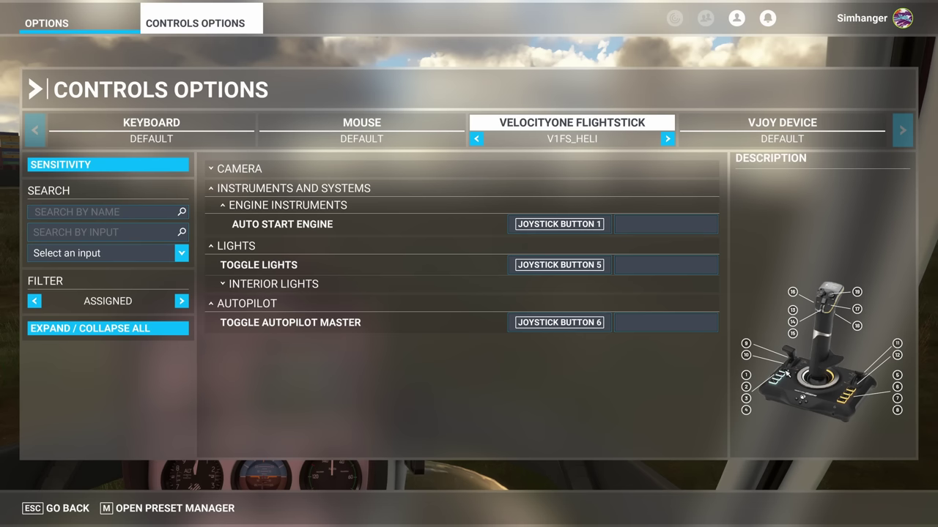
{"action": "left_click", "coordinate": [240, 303]}
{"action": "left_click", "coordinate": [239, 246]}
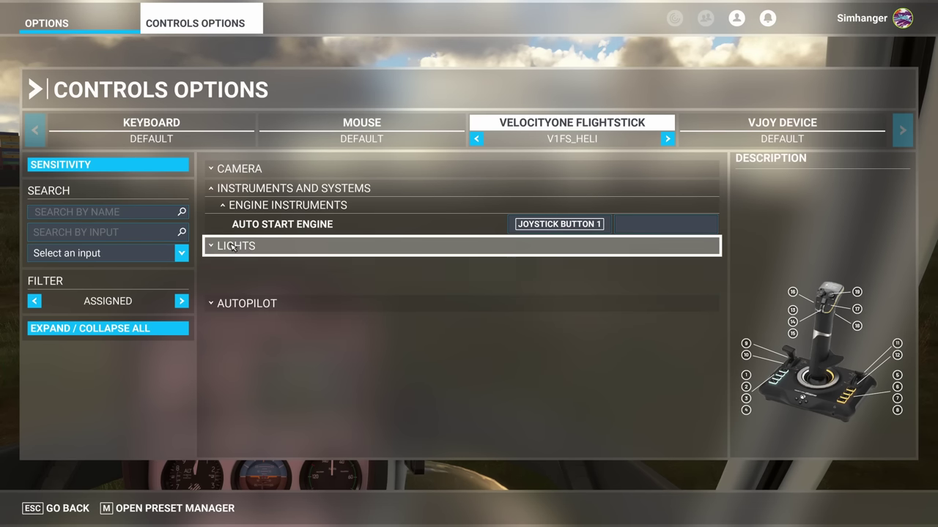
{"action": "left_click", "coordinate": [238, 206]}
{"action": "left_click", "coordinate": [236, 192]}
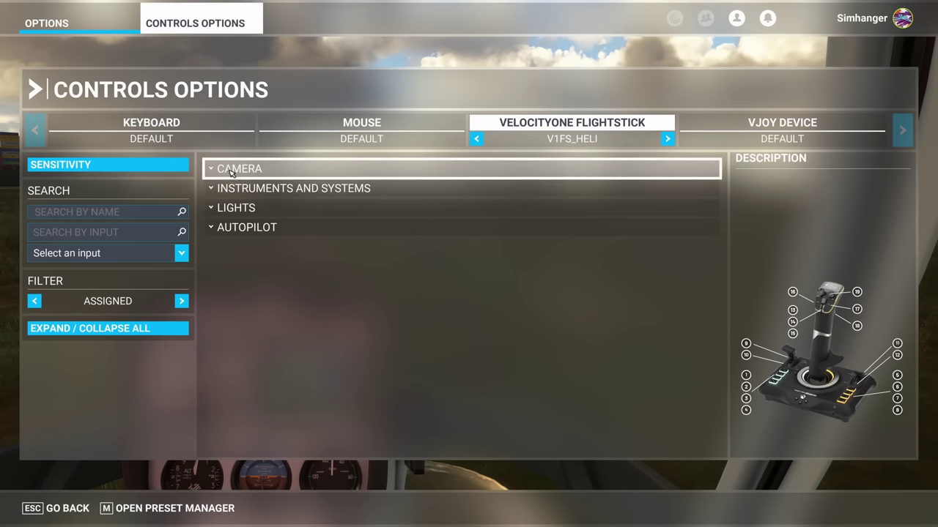
Search for "coll", assign Joystick R-Axis Z to the Collective Axis with Reverse Axis turned off, and apply and save.
{"action": "left_click", "coordinate": [58, 212]}
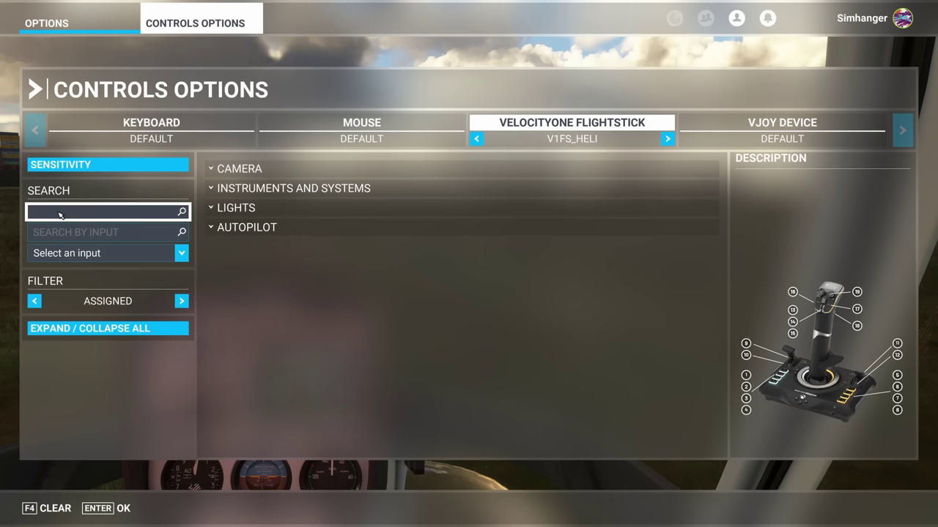
{"action": "type", "text": "coll"}
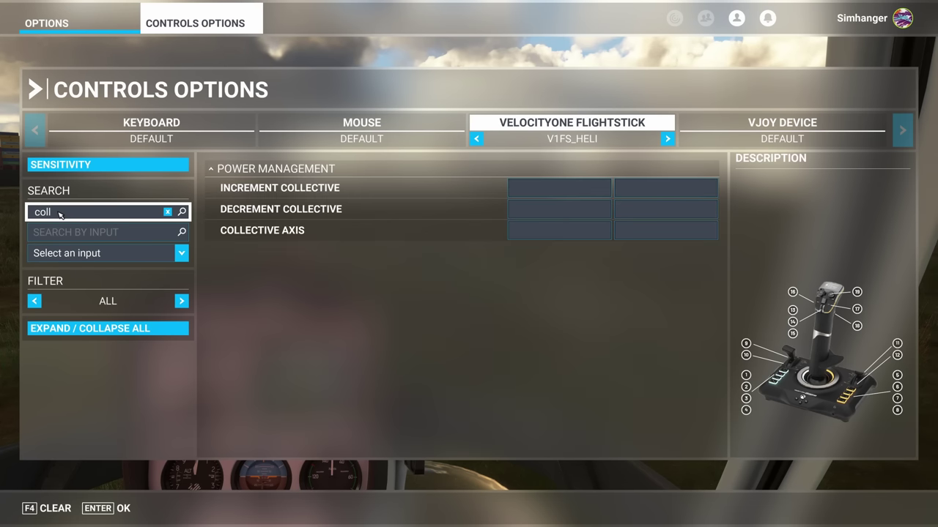
{"action": "mouse_move", "coordinate": [276, 236]}
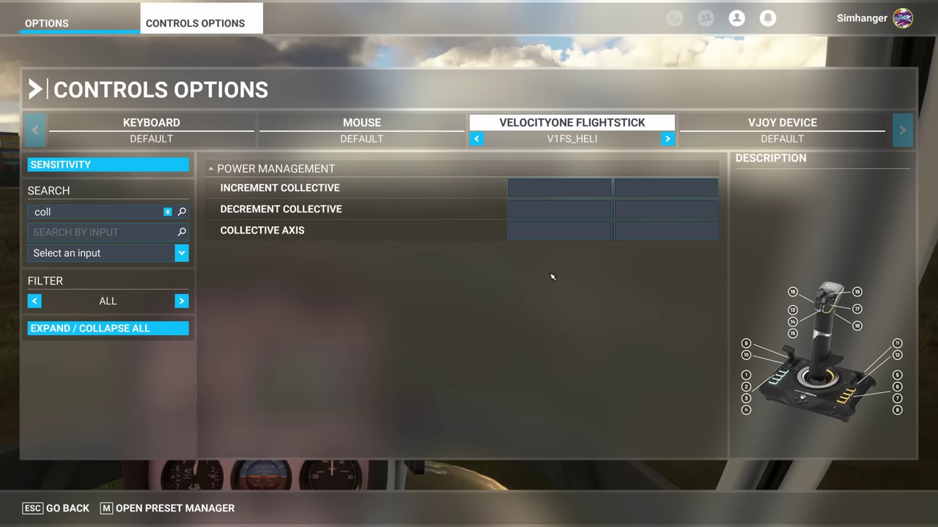
{"action": "left_click", "coordinate": [546, 237]}
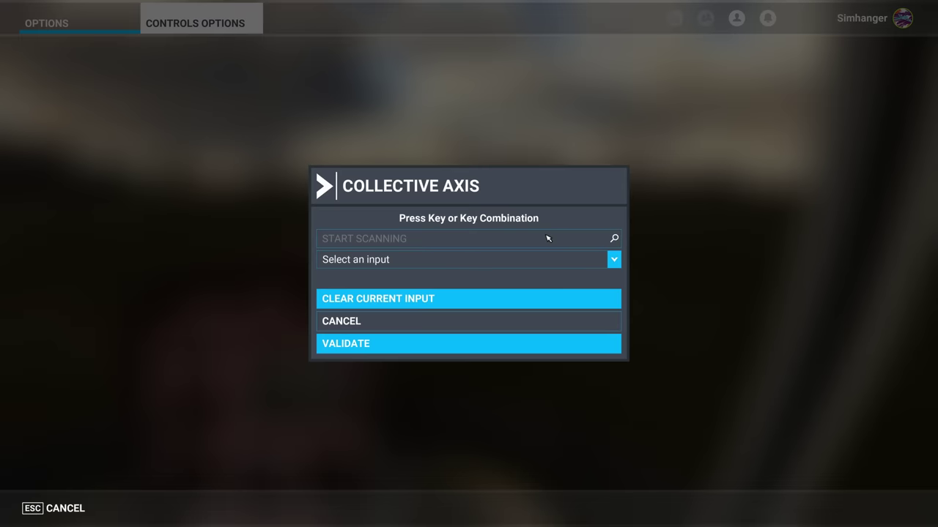
{"action": "left_click", "coordinate": [480, 240]}
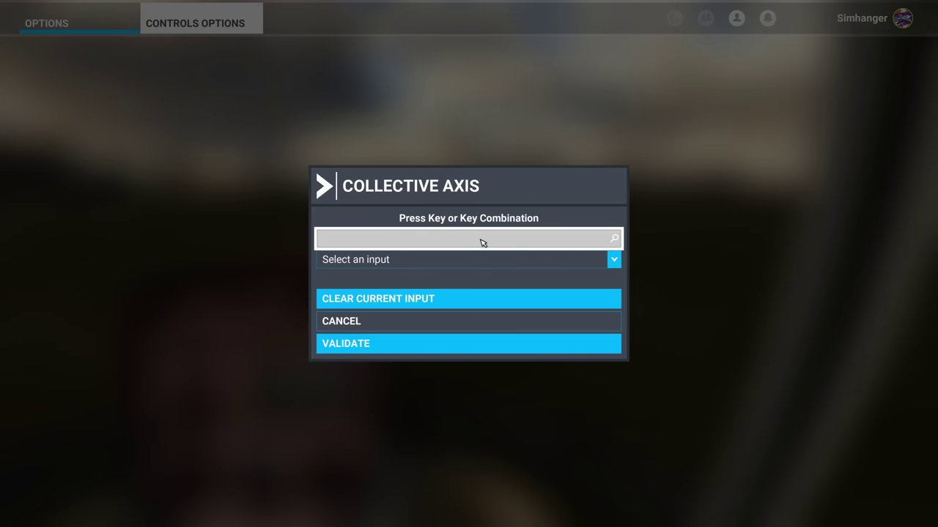
{"action": "left_click", "coordinate": [434, 349]}
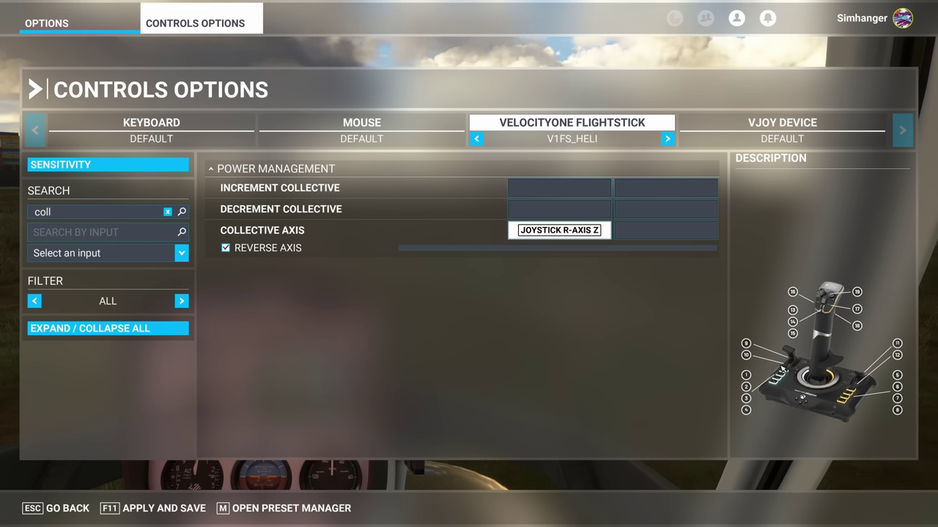
{"action": "left_click", "coordinate": [225, 248]}
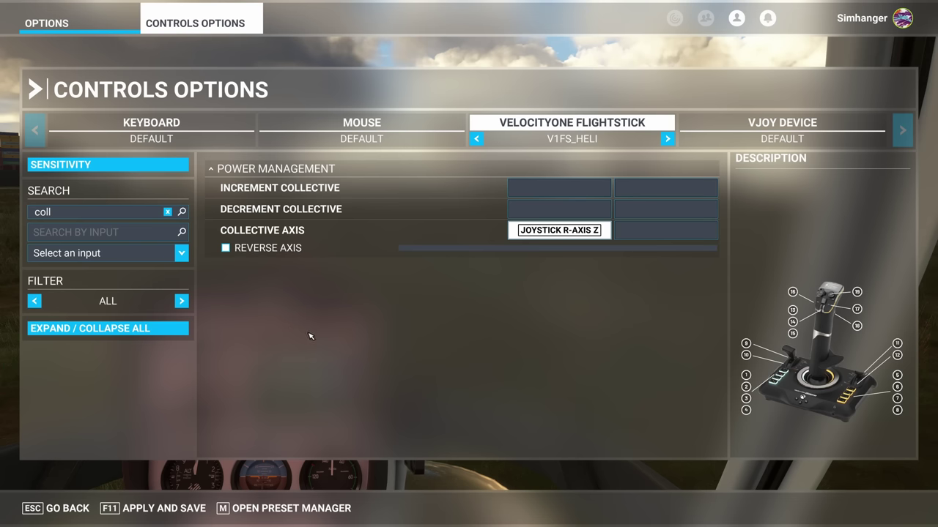
{"action": "left_click", "coordinate": [187, 505]}
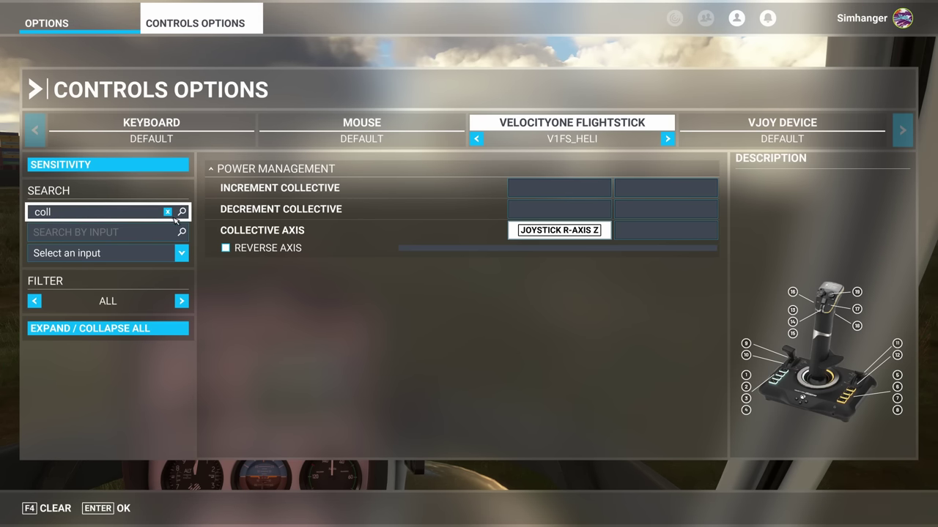
Search the commands for "cyc" and assign Joystick L-Axis Y to Set Cyclic Longitudinal Axis.
{"action": "left_click", "coordinate": [168, 212]}
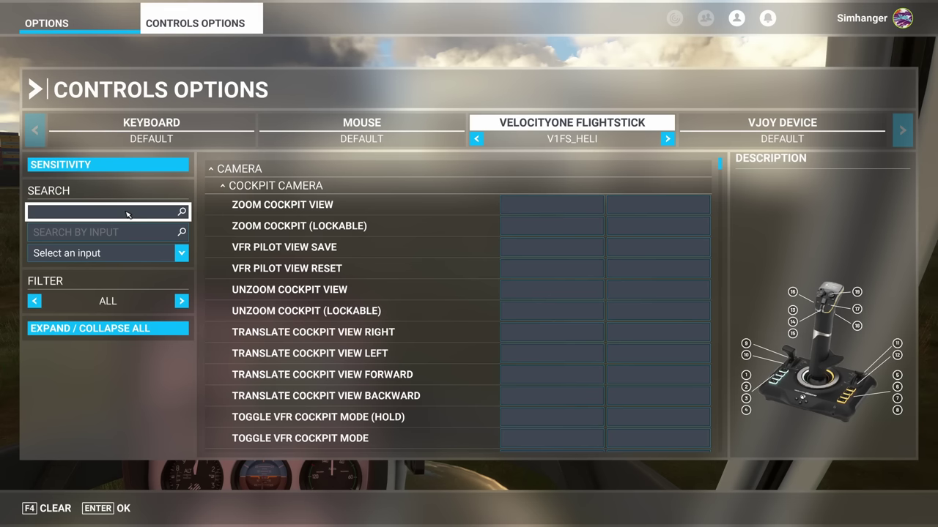
{"action": "type", "text": "cyc"}
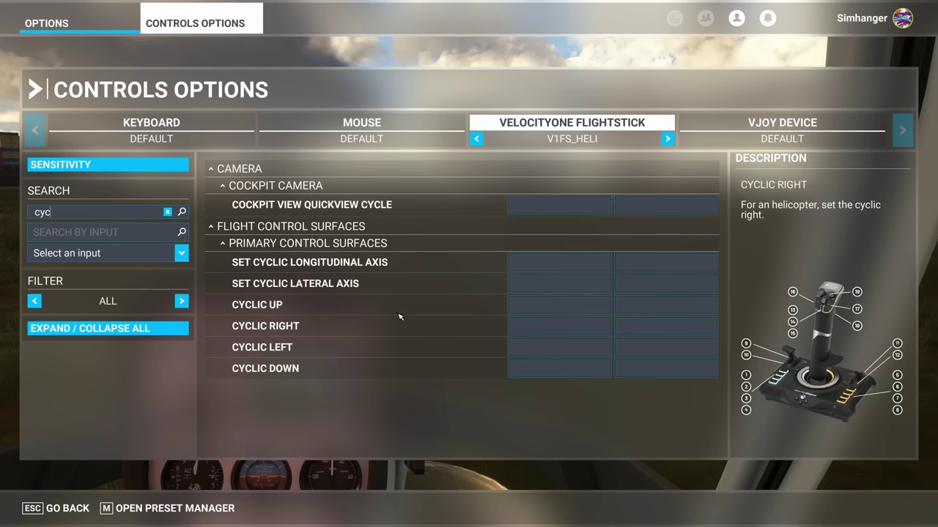
{"action": "left_click", "coordinate": [542, 267]}
{"action": "left_click", "coordinate": [452, 237]}
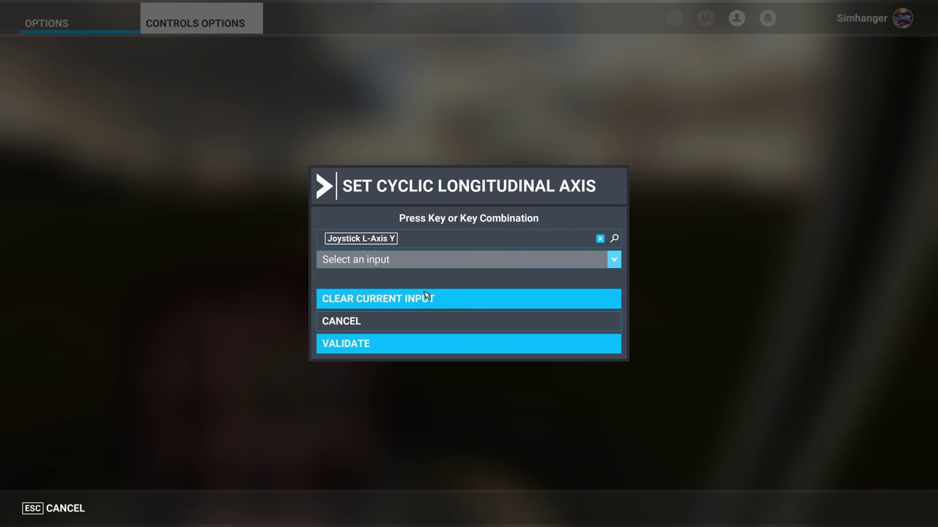
{"action": "left_click", "coordinate": [419, 349]}
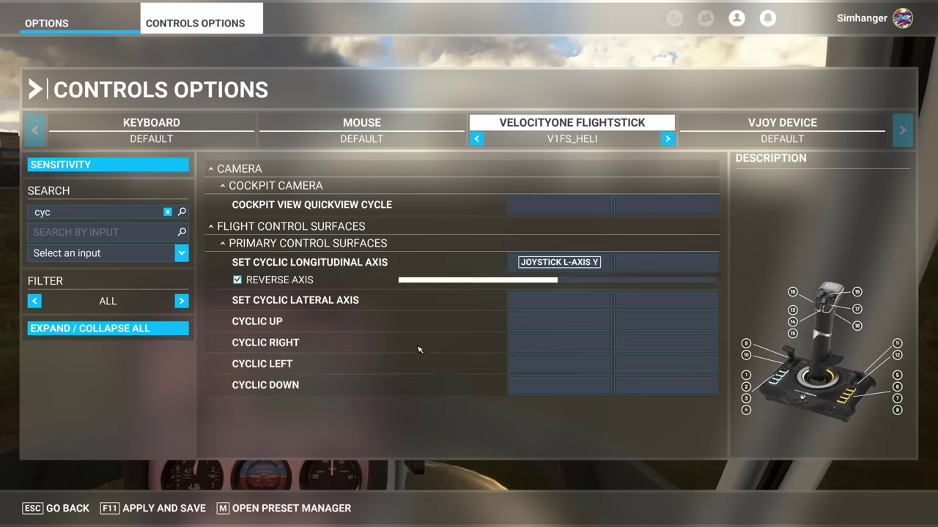
Assign Joystick L-Axis X to Set Cyclic Lateral Axis under Primary Control Surfaces and validate it.
{"action": "left_click", "coordinate": [521, 305]}
{"action": "left_click", "coordinate": [452, 245]}
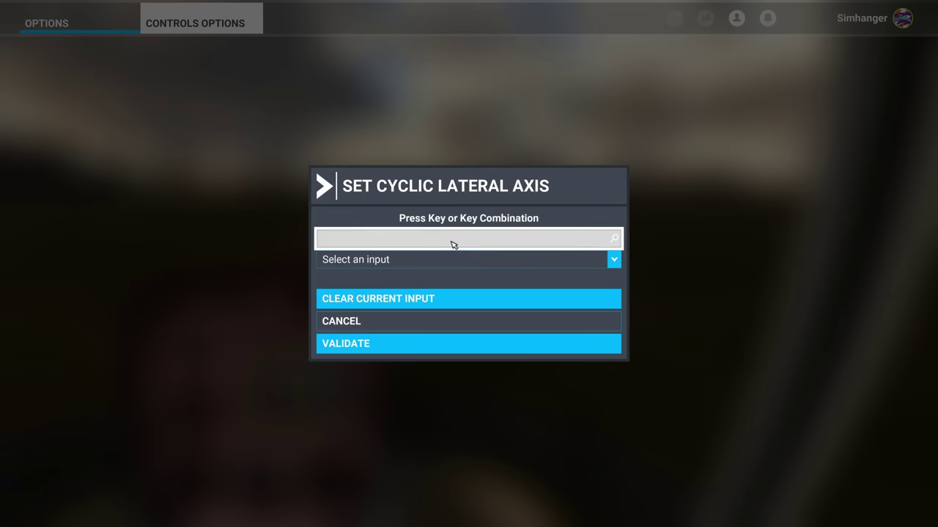
{"action": "left_click", "coordinate": [435, 348]}
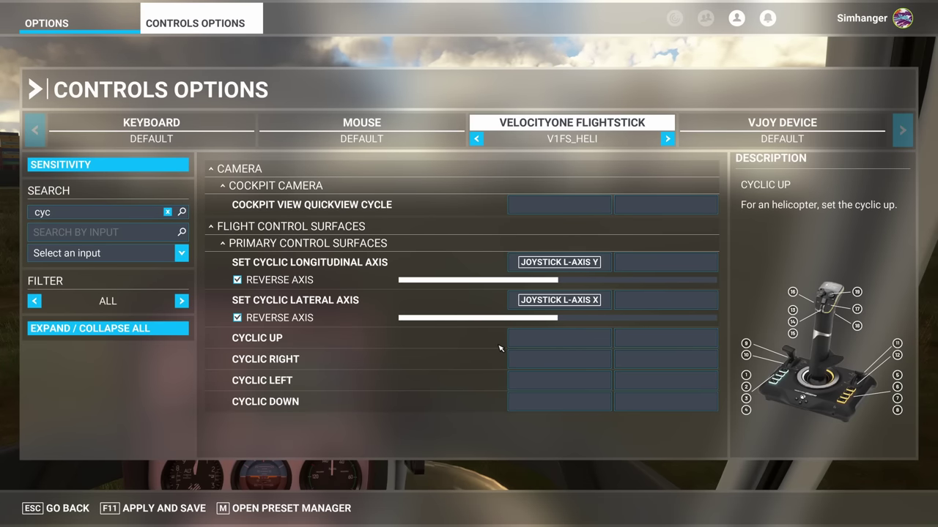
Search the commands for "trim" and assign Joystick Button 18 to Rotor Trim Reset.
{"action": "left_click", "coordinate": [87, 214]}
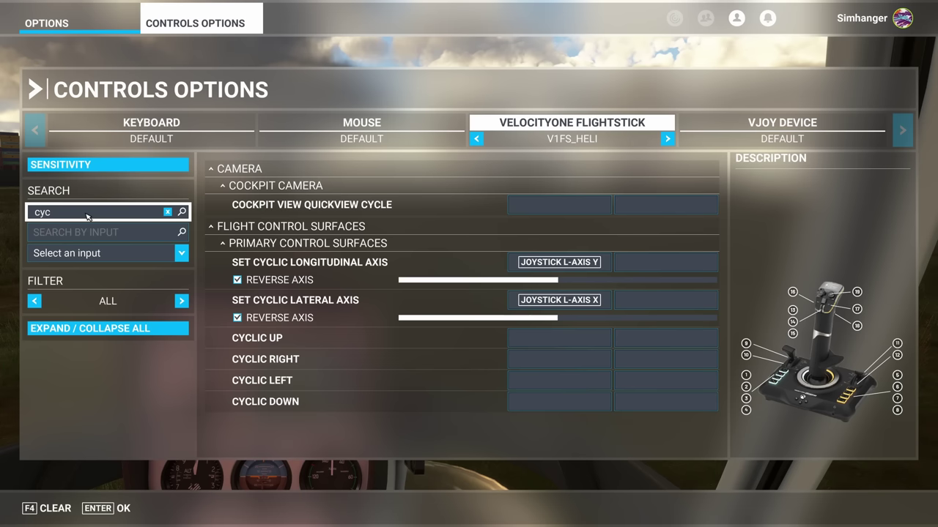
{"action": "left_click", "coordinate": [167, 213]}
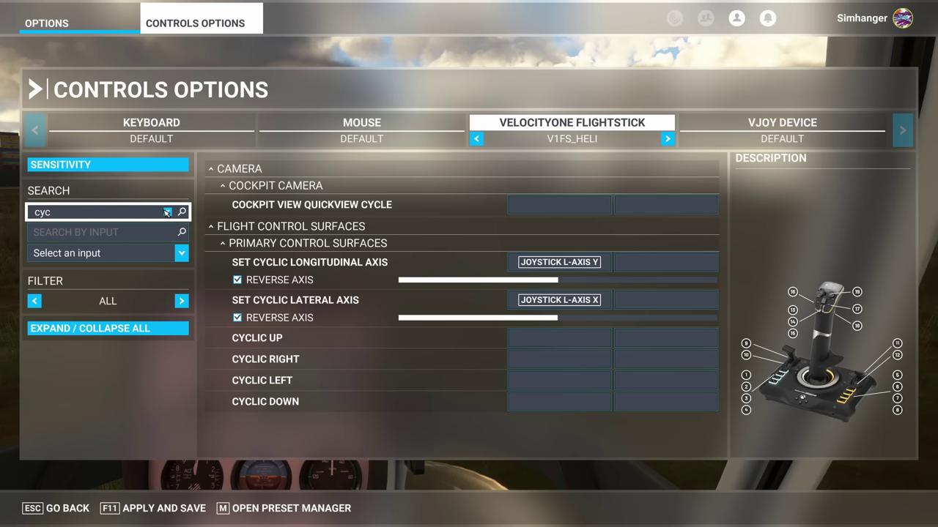
{"action": "left_click", "coordinate": [88, 214]}
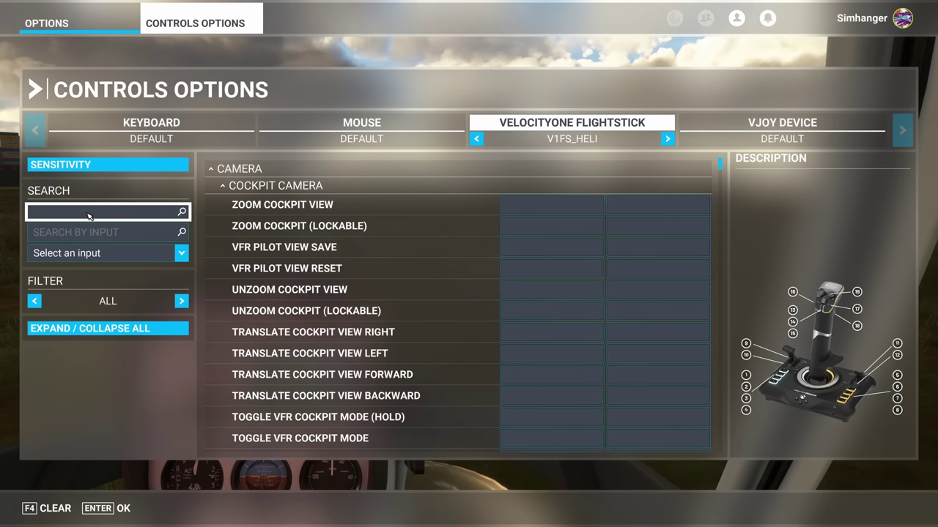
{"action": "type", "text": "trim"}
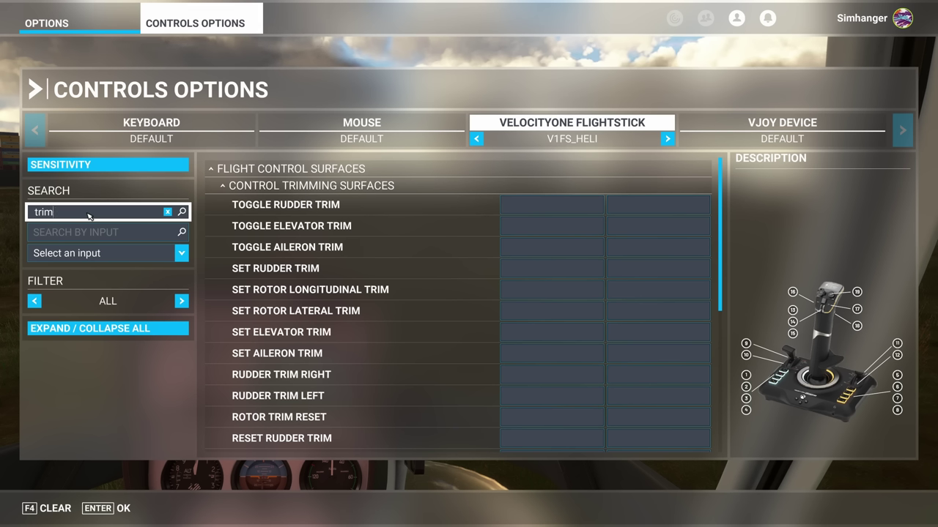
{"action": "key", "text": "Return"}
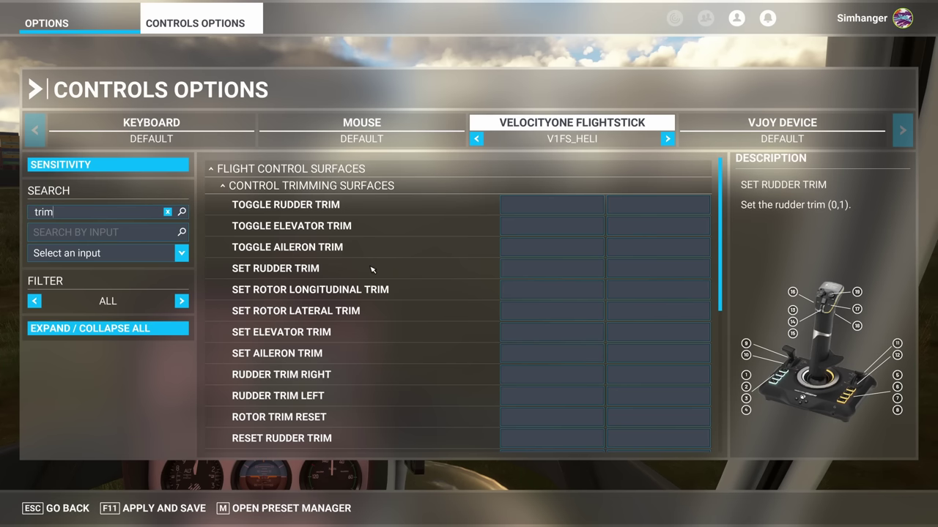
{"action": "scroll", "coordinate": [371, 269], "scroll_direction": "down", "scroll_amount": 3}
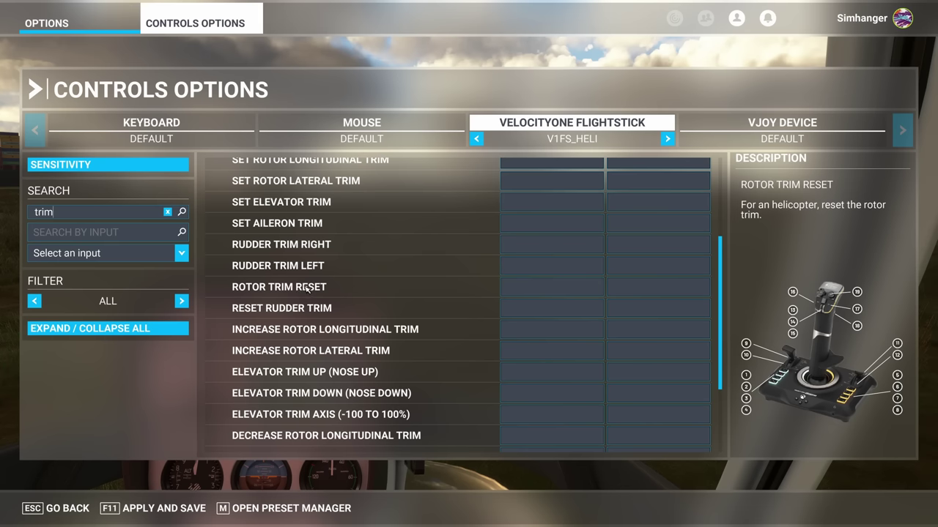
{"action": "left_click", "coordinate": [519, 291]}
{"action": "left_click", "coordinate": [409, 242]}
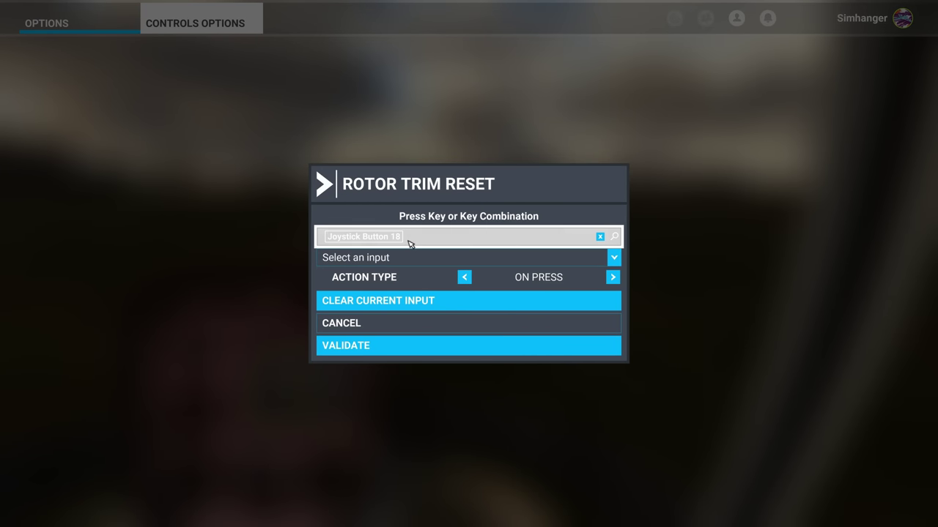
{"action": "left_click", "coordinate": [403, 345]}
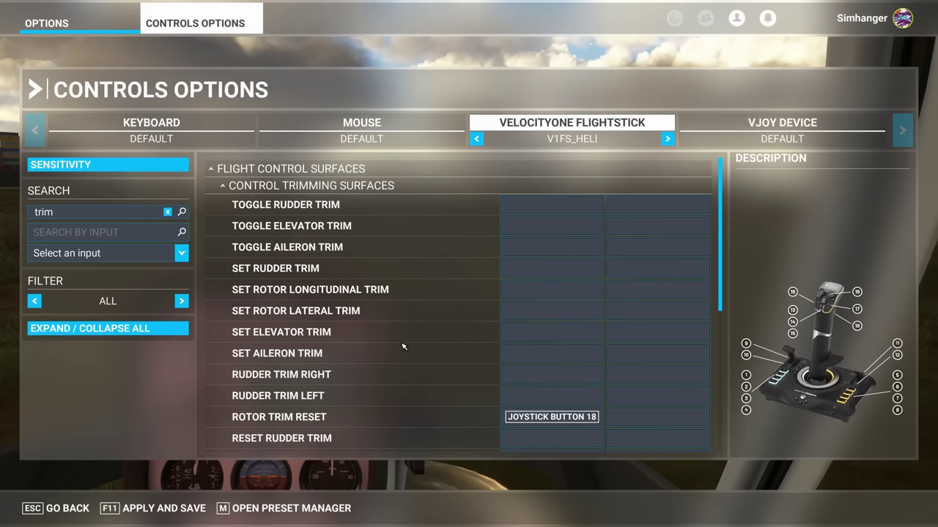
Search the commands for "tail", assign Joystick L-Axis Z to the Tail Rotor Axis, and clear the search.
{"action": "left_click", "coordinate": [113, 214]}
{"action": "key", "text": "F4"}
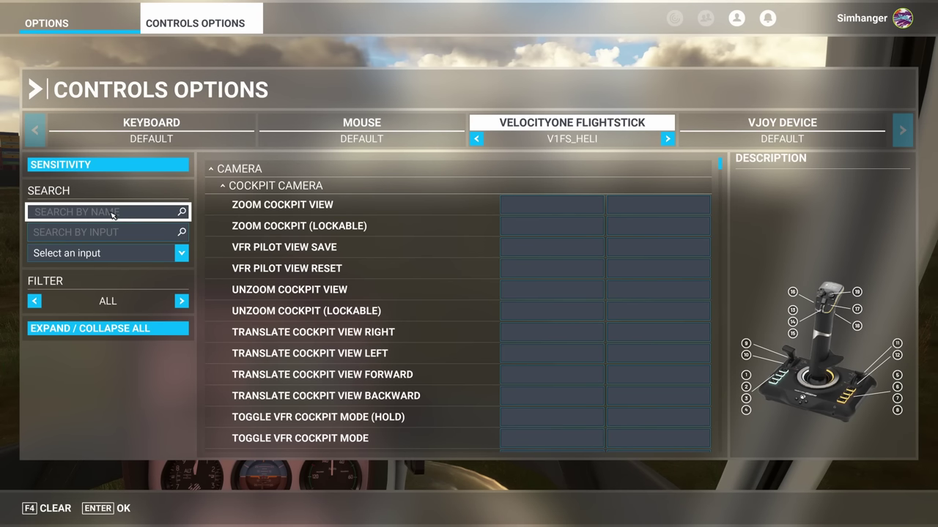
{"action": "type", "text": "tail"}
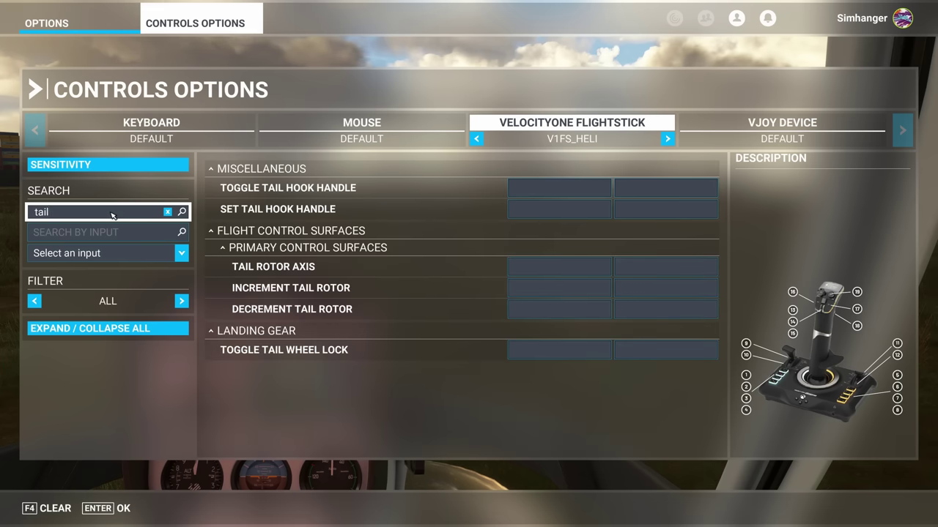
{"action": "key", "text": "Return"}
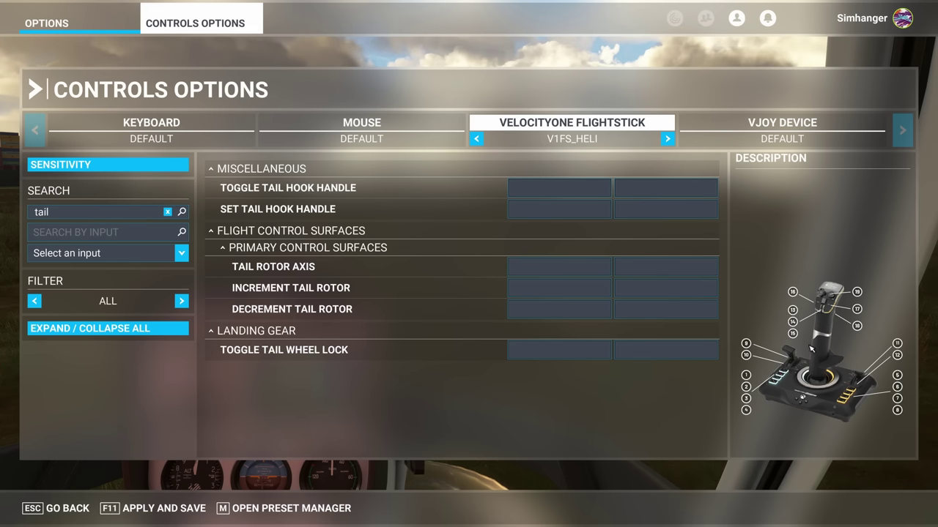
{"action": "left_click", "coordinate": [555, 270]}
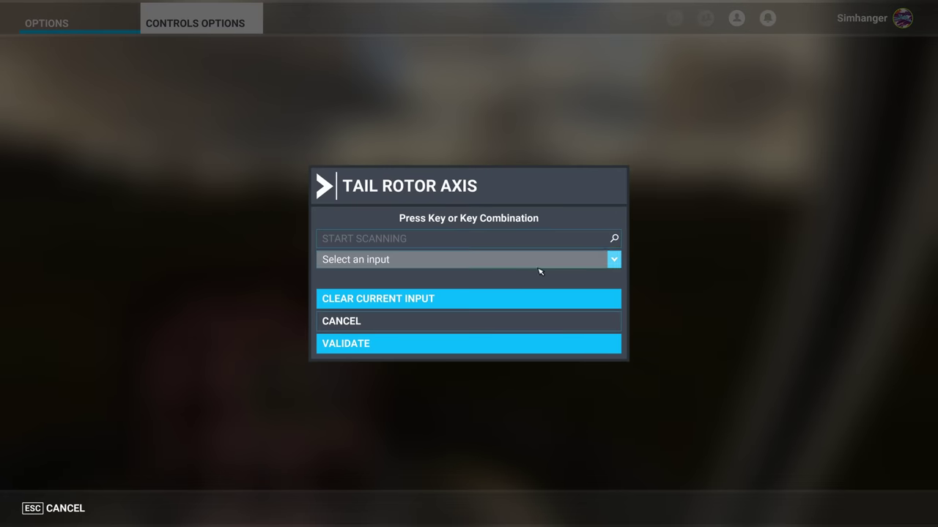
{"action": "left_click", "coordinate": [455, 242]}
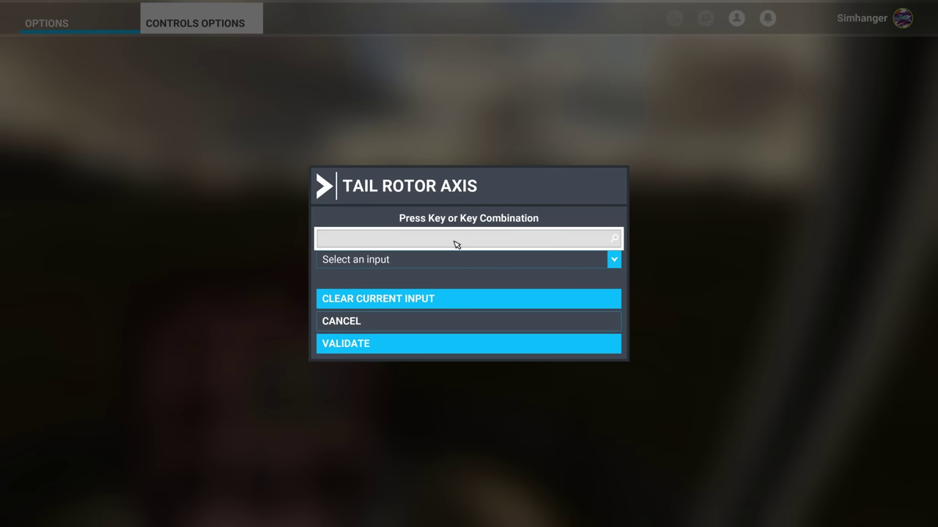
{"action": "left_click", "coordinate": [432, 348]}
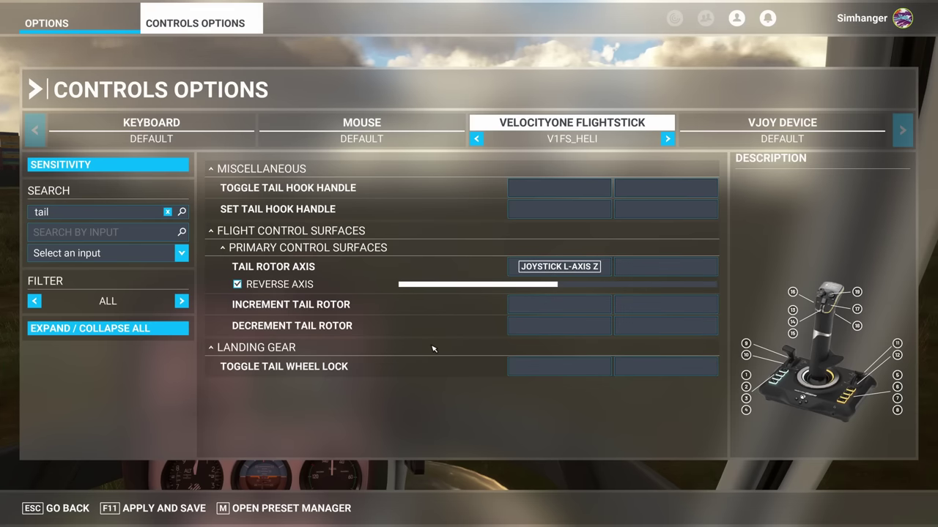
{"action": "left_click", "coordinate": [168, 212]}
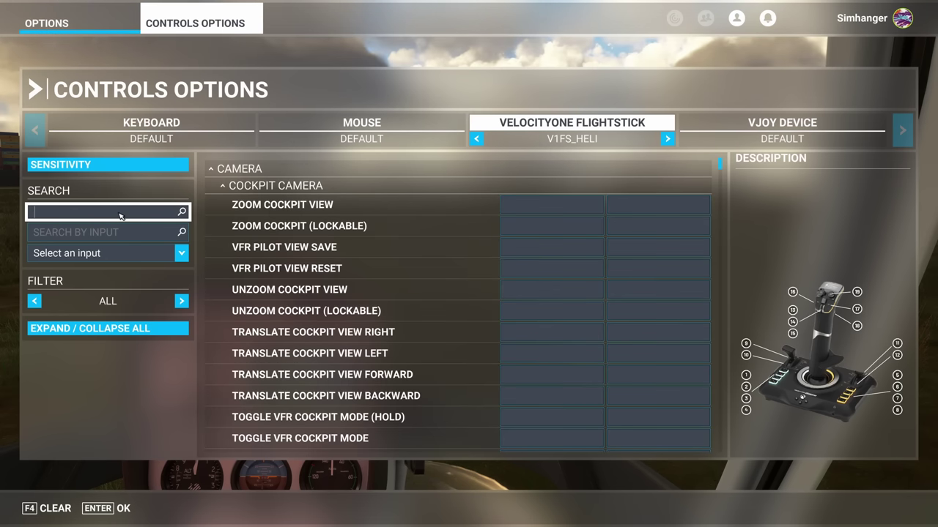
Search the commands for "rotor" and assign Joystick Button 17 to Increase Rotor Longitudinal Trim.
{"action": "type", "text": "rotor"}
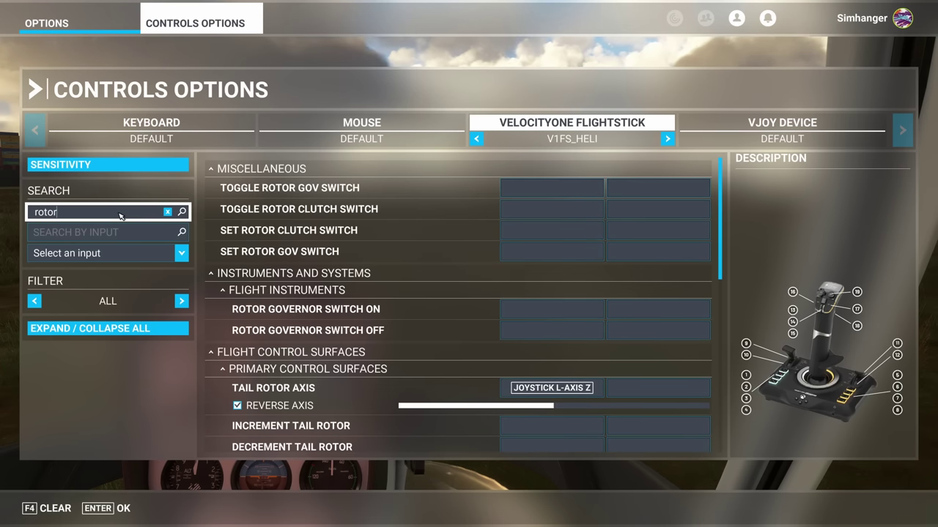
{"action": "key", "text": "Return"}
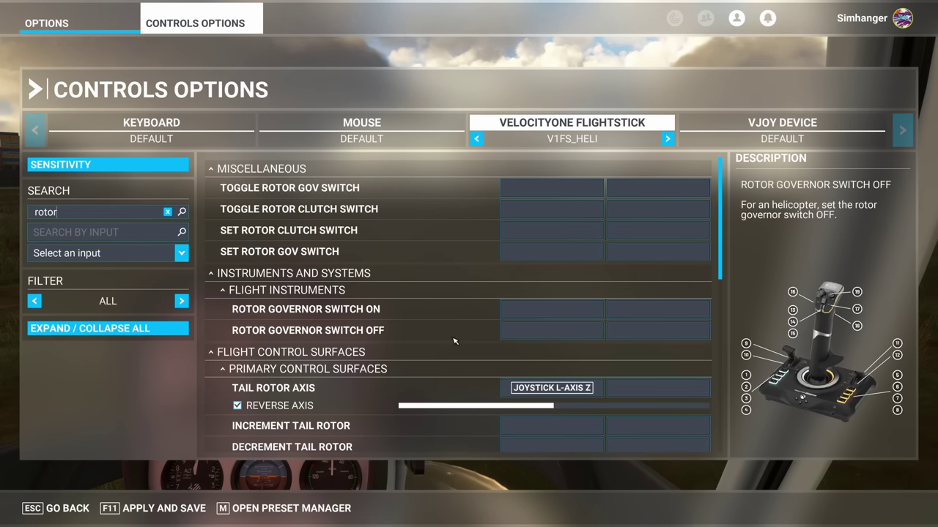
{"action": "scroll", "coordinate": [453, 340], "scroll_direction": "down", "scroll_amount": 5}
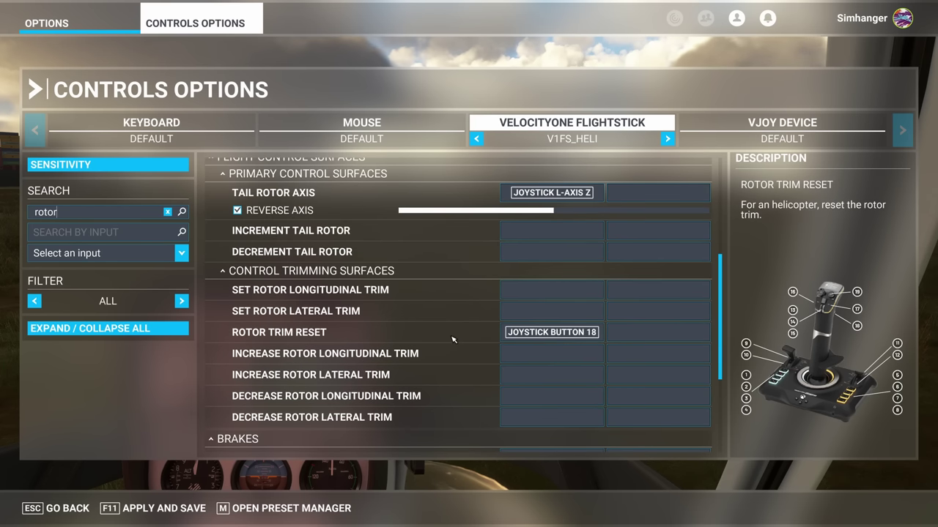
{"action": "scroll", "coordinate": [452, 339], "scroll_direction": "down", "scroll_amount": 1}
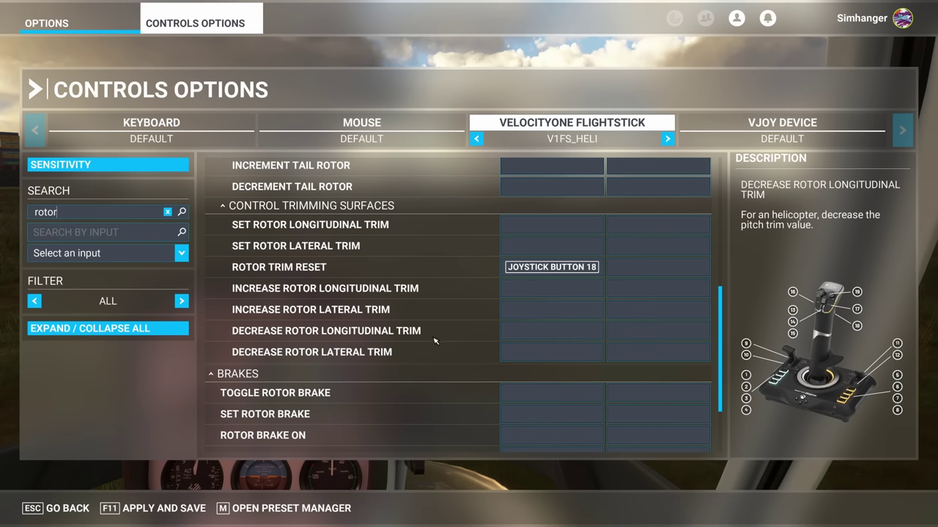
{"action": "left_click", "coordinate": [542, 288]}
{"action": "left_click", "coordinate": [495, 241]}
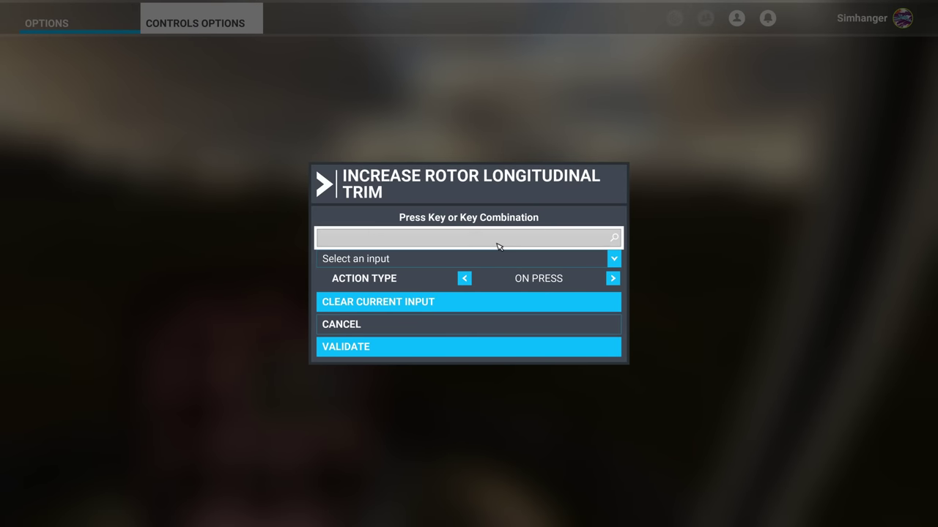
{"action": "left_click", "coordinate": [418, 351]}
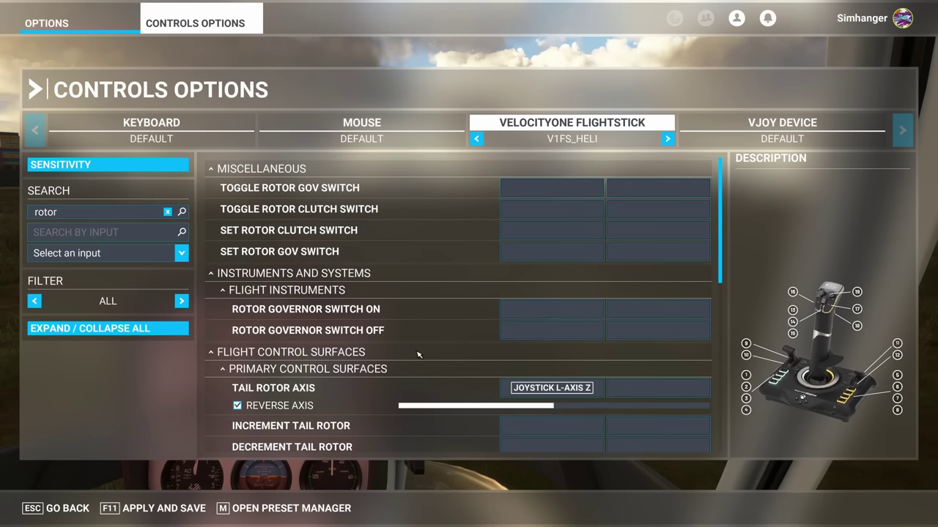
Assign Joystick Button 16 to Decrease Rotor Longitudinal Trim under Control Trimming Surfaces and validate it.
{"action": "scroll", "coordinate": [418, 355], "scroll_direction": "down", "scroll_amount": 1}
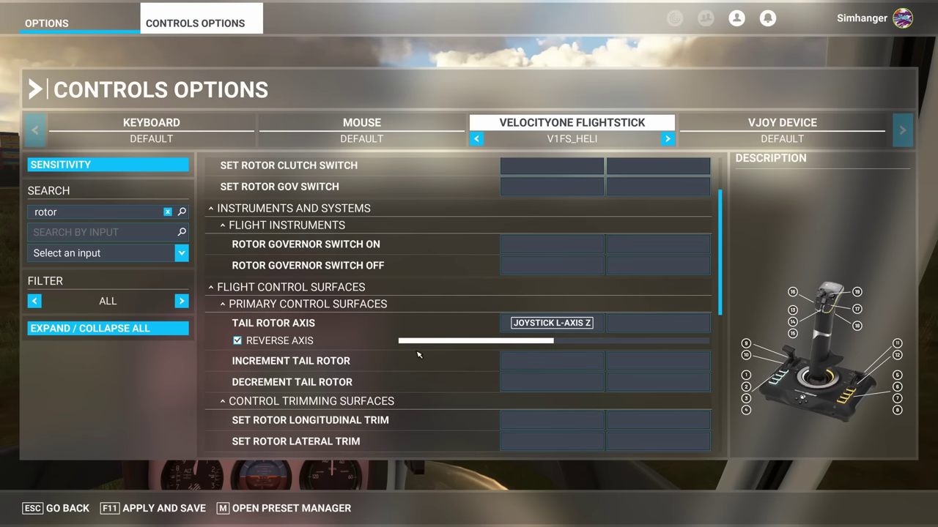
{"action": "scroll", "coordinate": [418, 356], "scroll_direction": "down", "scroll_amount": 3}
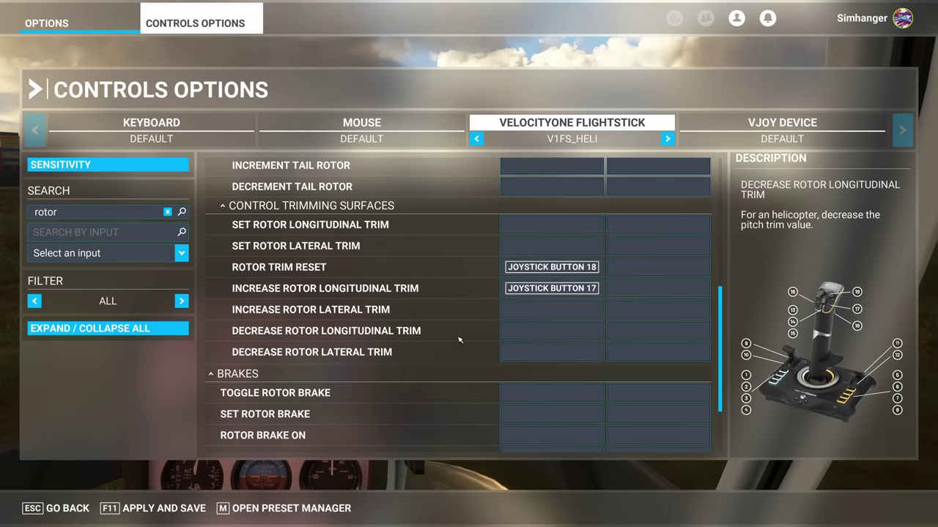
{"action": "left_click", "coordinate": [544, 337]}
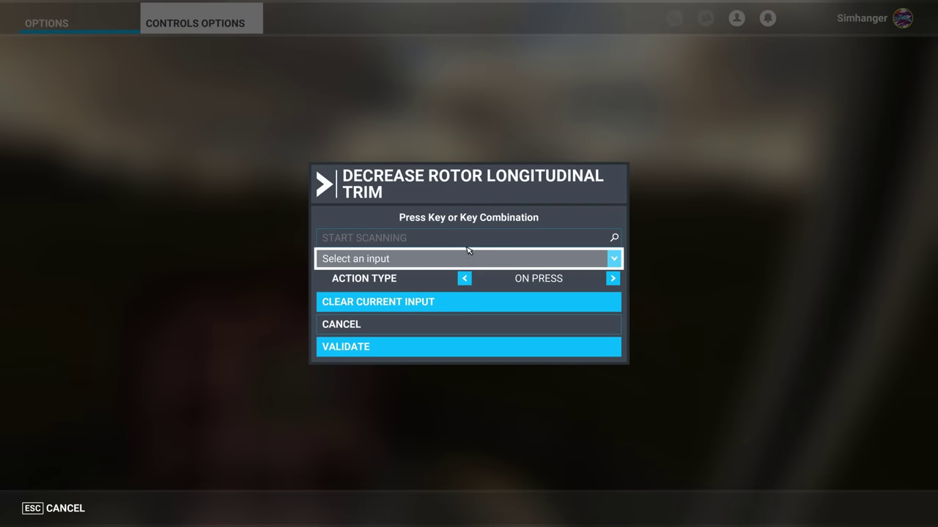
{"action": "left_click", "coordinate": [440, 350]}
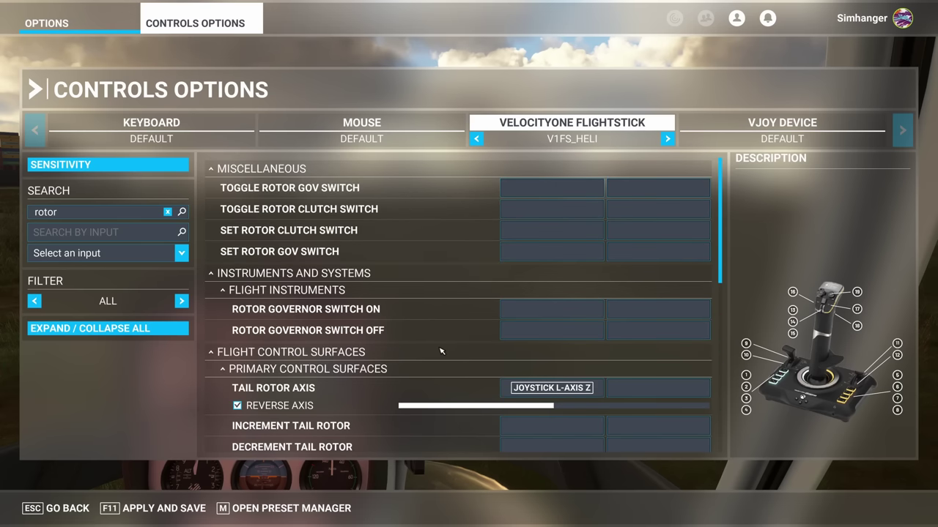
Assign Joystick Button 8 to Increase Rotor Lateral Trim and validate it despite the existing pedestal lights binding.
{"action": "scroll", "coordinate": [441, 350], "scroll_direction": "down", "scroll_amount": 5}
{"action": "scroll", "coordinate": [440, 351], "scroll_direction": "down", "scroll_amount": 2}
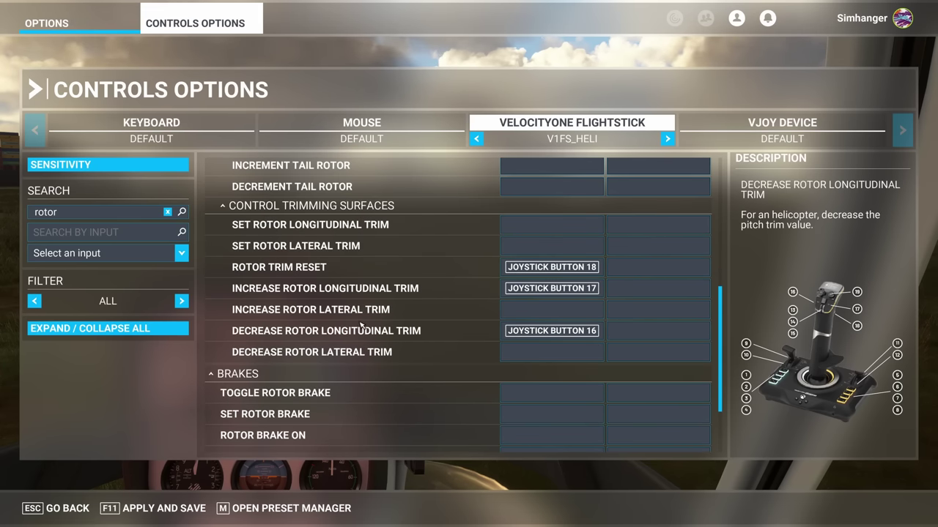
{"action": "left_click", "coordinate": [541, 313]}
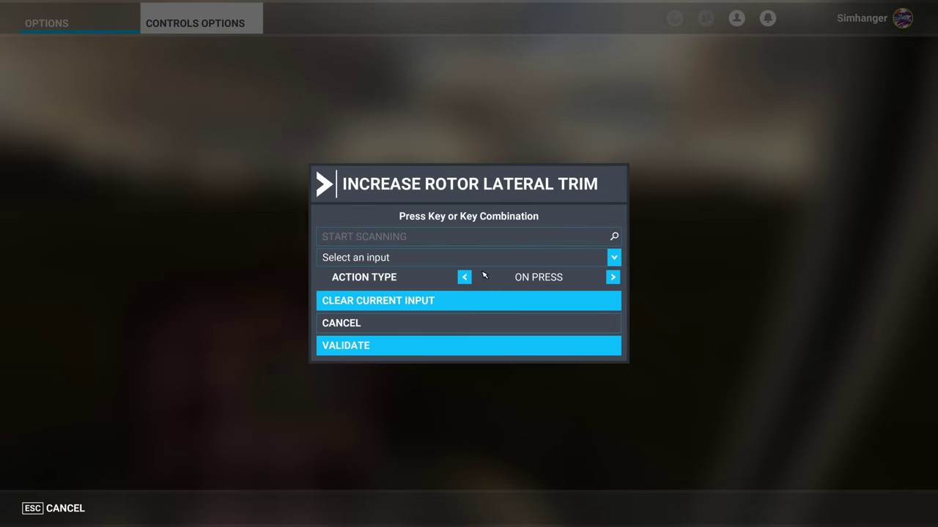
{"action": "left_click", "coordinate": [471, 240]}
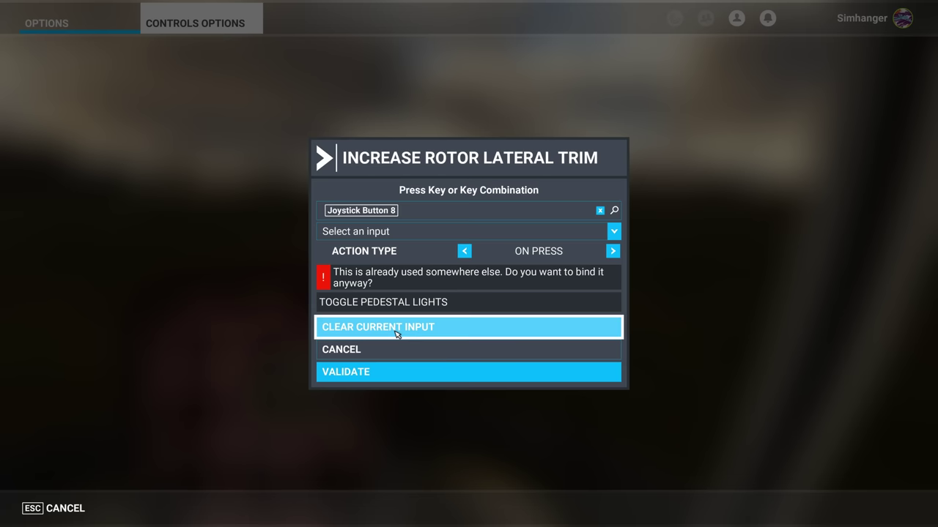
{"action": "left_click", "coordinate": [381, 374]}
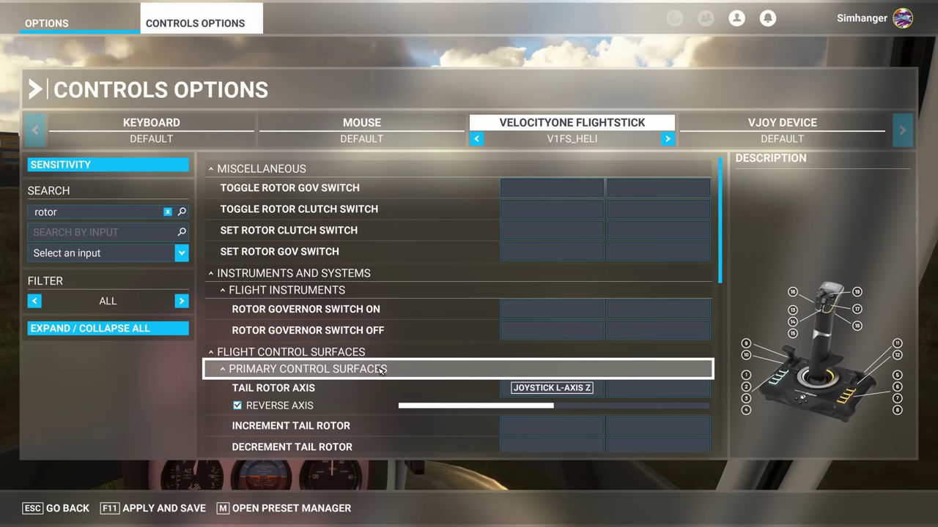
Assign Joystick Button 4 to Decrease Rotor Lateral Trim under Control Trimming Surfaces and validate it.
{"action": "scroll", "coordinate": [379, 369], "scroll_direction": "down", "scroll_amount": 5}
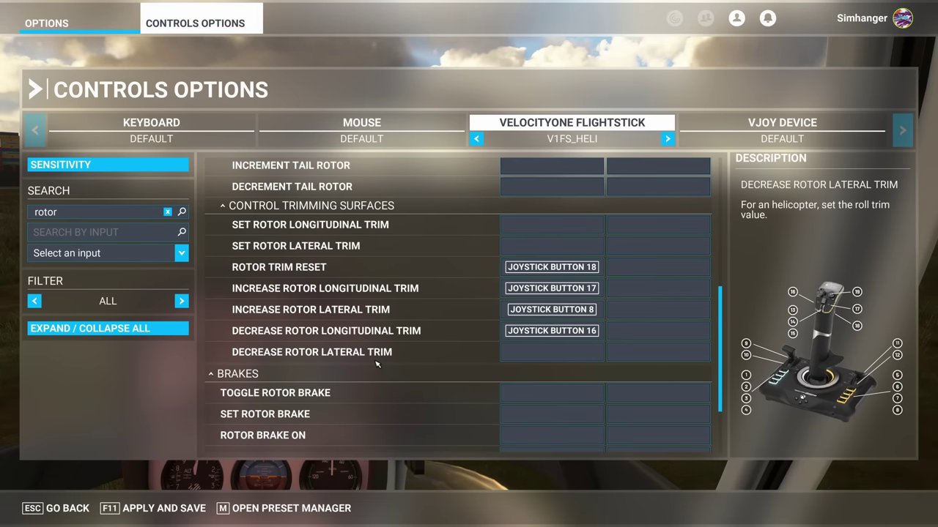
{"action": "left_click", "coordinate": [535, 360]}
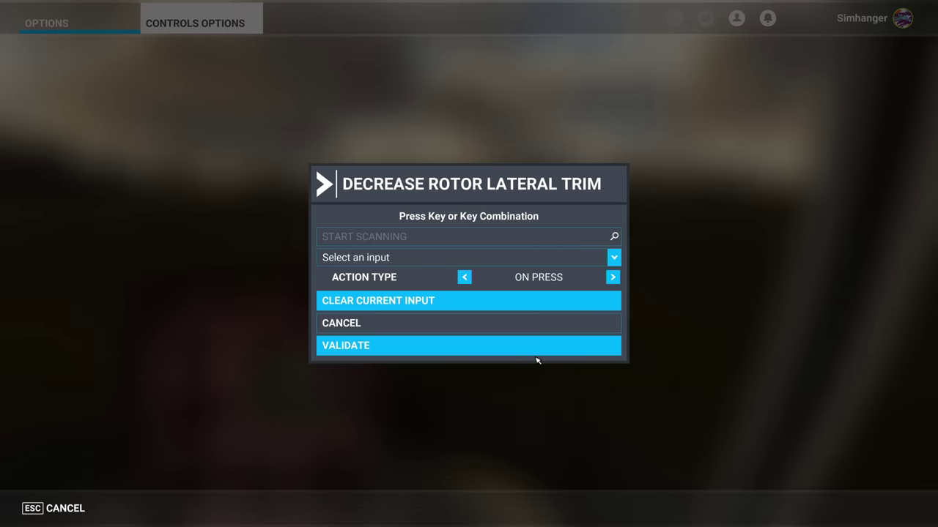
{"action": "left_click", "coordinate": [449, 238]}
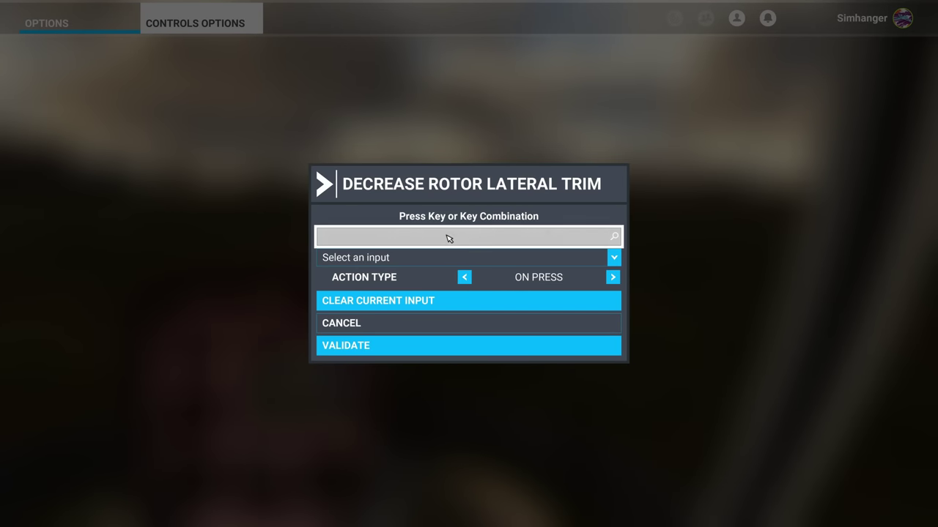
{"action": "left_click", "coordinate": [423, 354]}
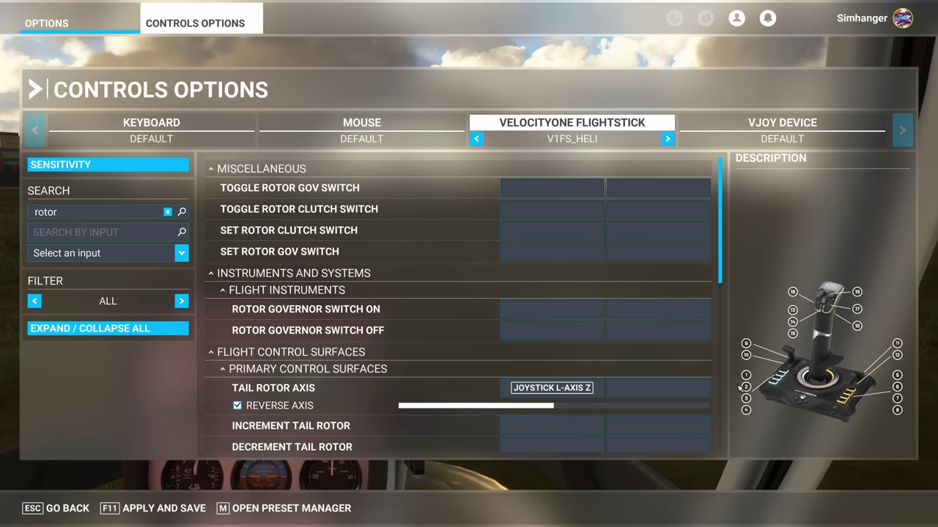
Find the commands bound to Joystick Button 8, remove that binding from Toggle Pedestal Lights, and clear the input search.
{"action": "left_click", "coordinate": [168, 212]}
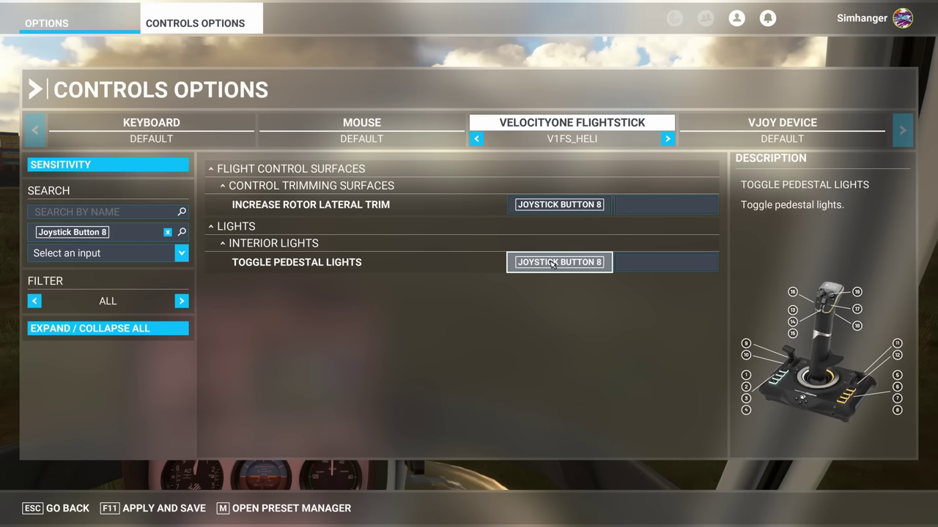
{"action": "left_click", "coordinate": [552, 264]}
{"action": "left_click", "coordinate": [456, 300]}
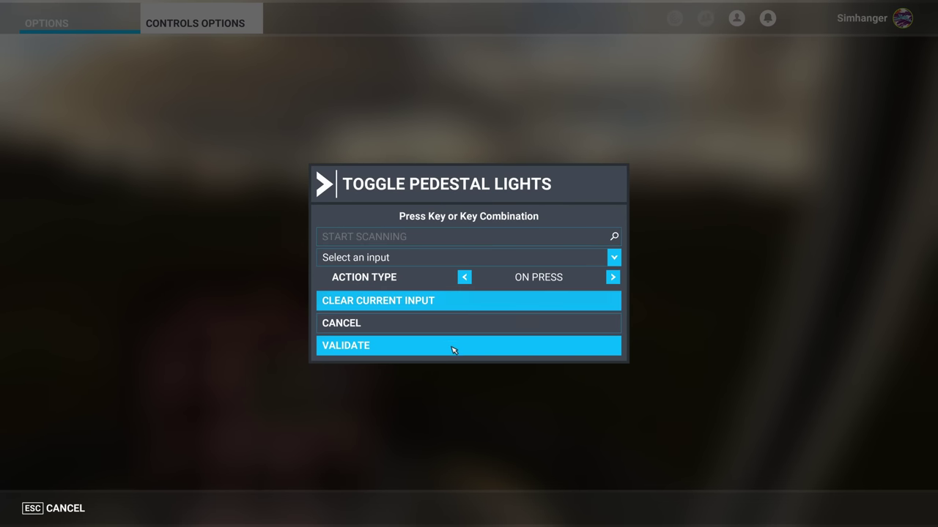
{"action": "left_click", "coordinate": [452, 349]}
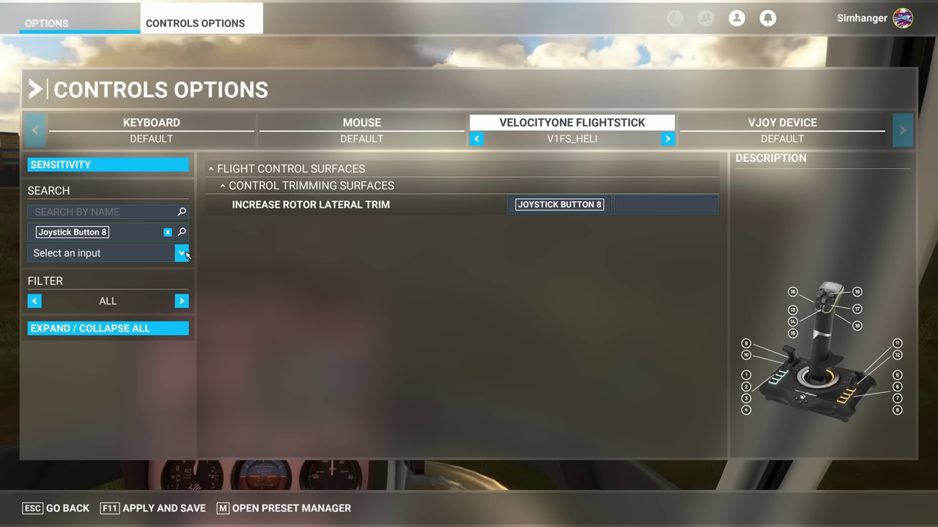
{"action": "left_click", "coordinate": [168, 233]}
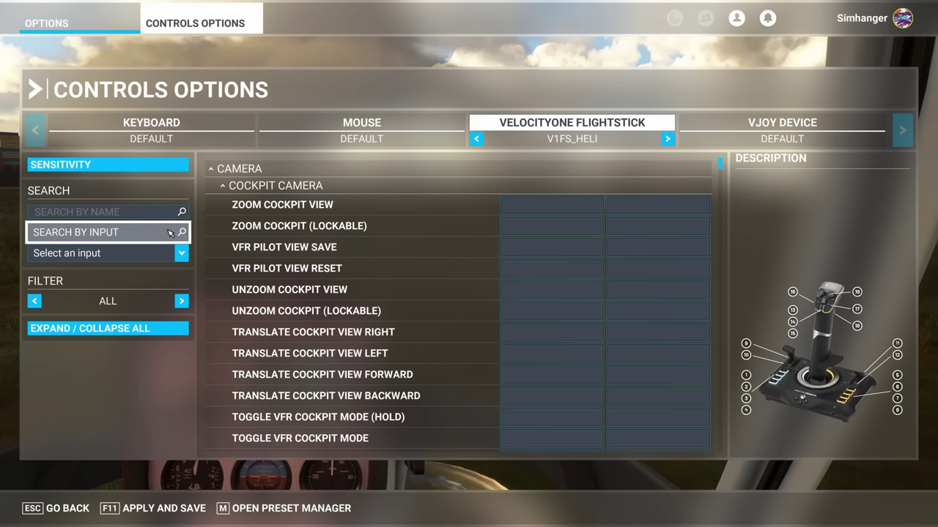
Filter the commands to Assigned, collapse all categories, and review the bindings under Power Management and Flight Control Surfaces.
{"action": "left_click", "coordinate": [181, 301]}
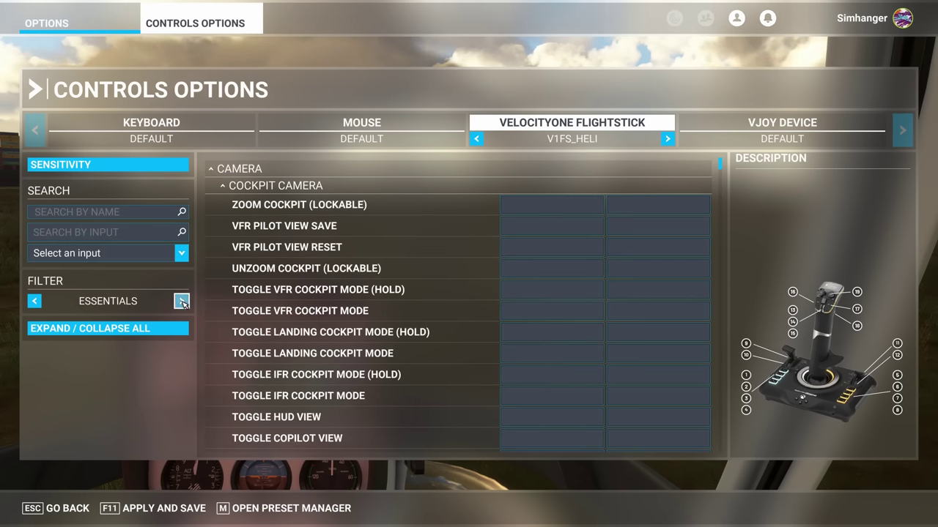
{"action": "left_click", "coordinate": [182, 301]}
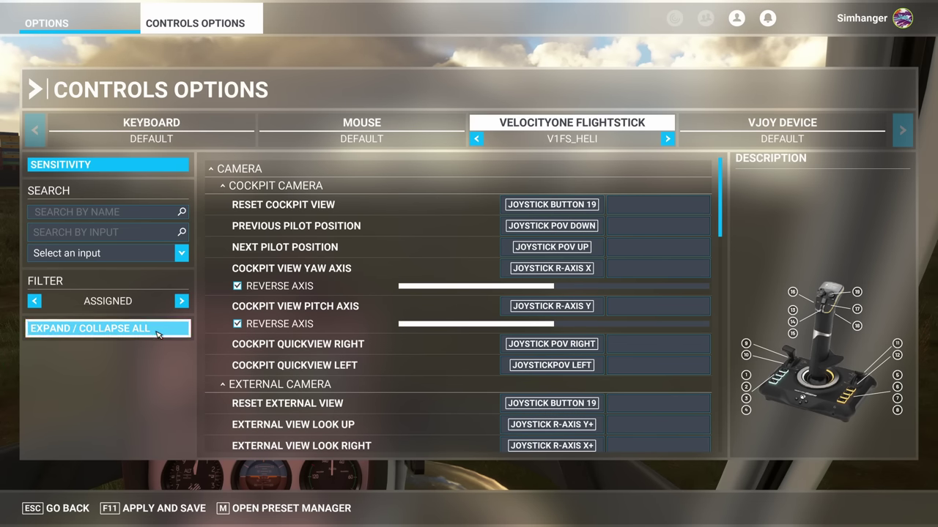
{"action": "left_click", "coordinate": [158, 329]}
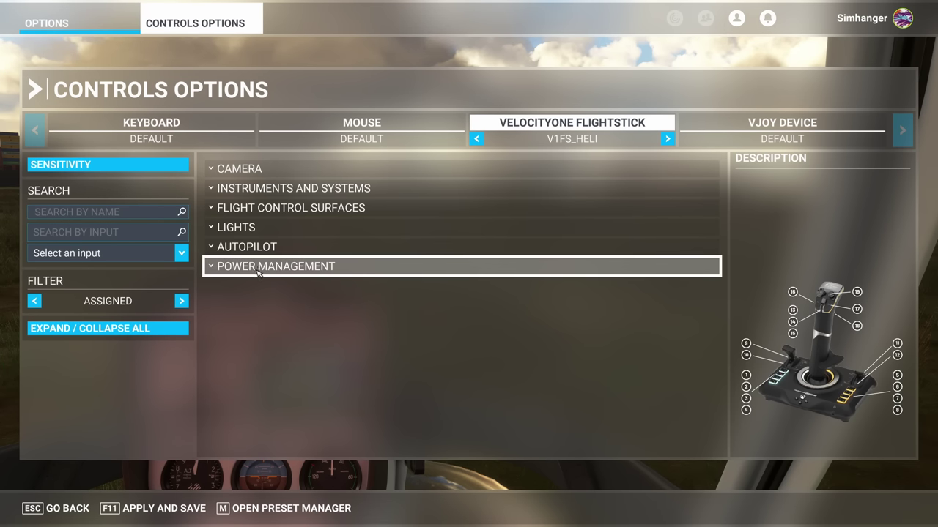
{"action": "left_click", "coordinate": [251, 269]}
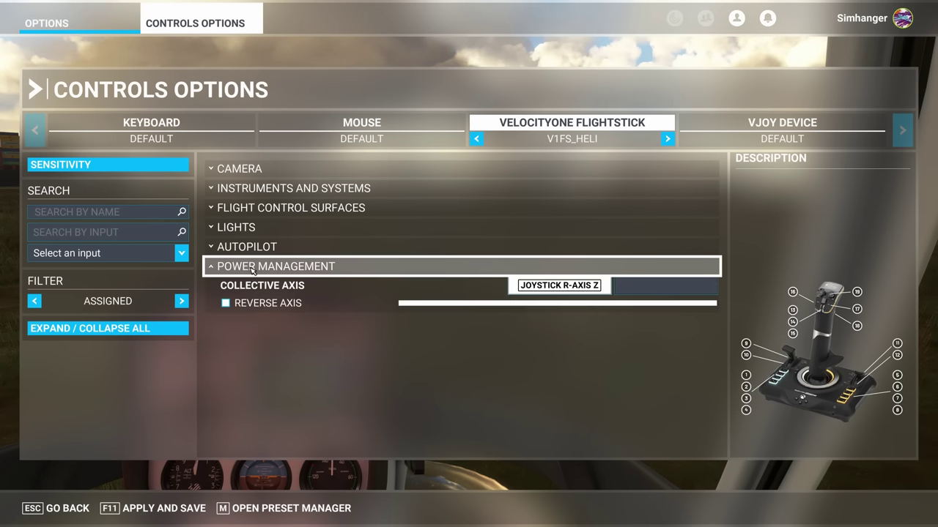
{"action": "left_click", "coordinate": [254, 213]}
{"action": "left_click", "coordinate": [269, 224]}
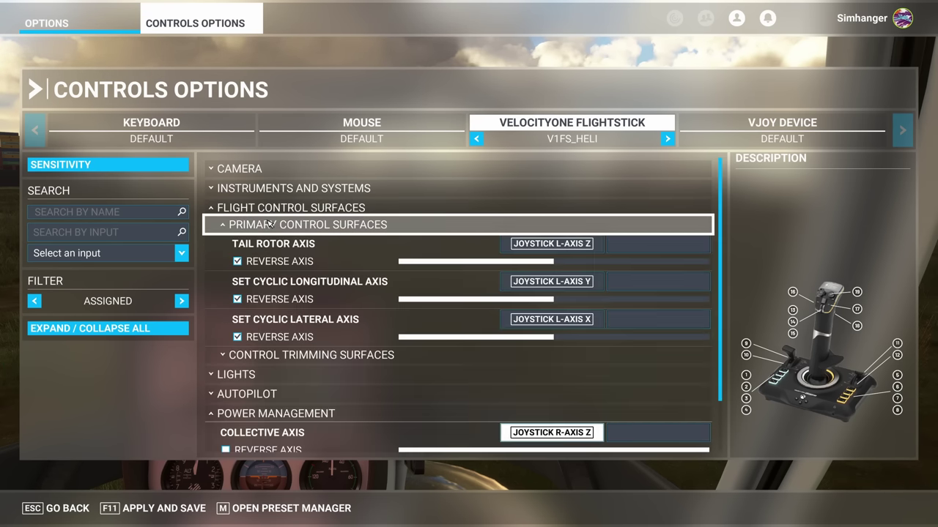
{"action": "left_click", "coordinate": [296, 354]}
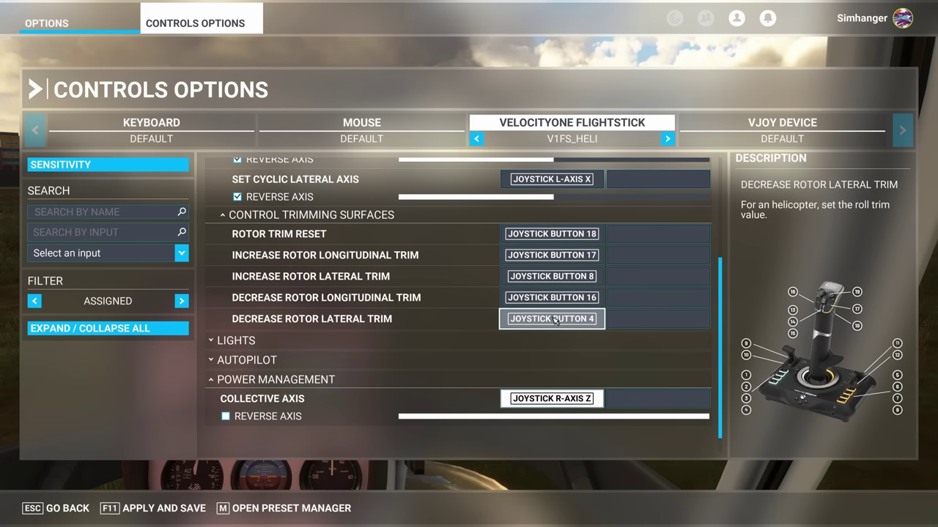
Apply and save the V1FS_HELI profile and leave the controls options.
{"action": "left_click", "coordinate": [166, 510]}
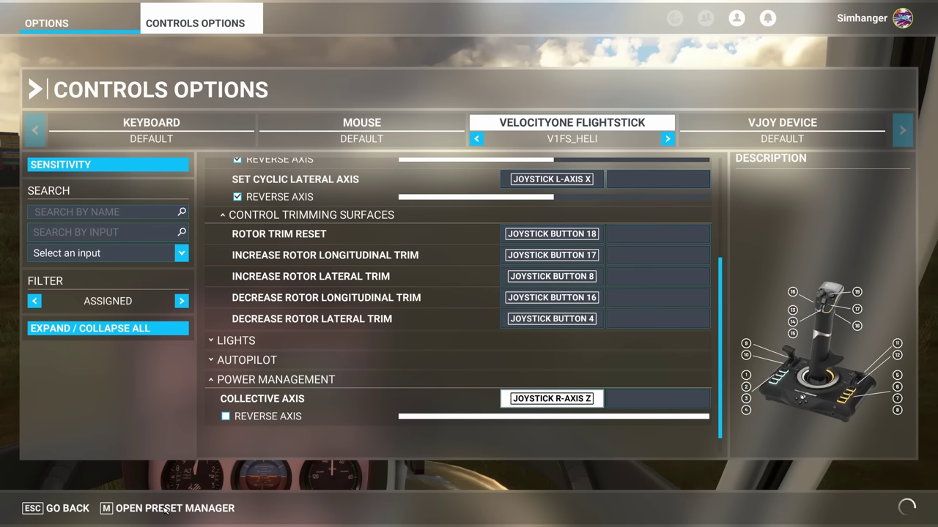
{"action": "left_click", "coordinate": [64, 511]}
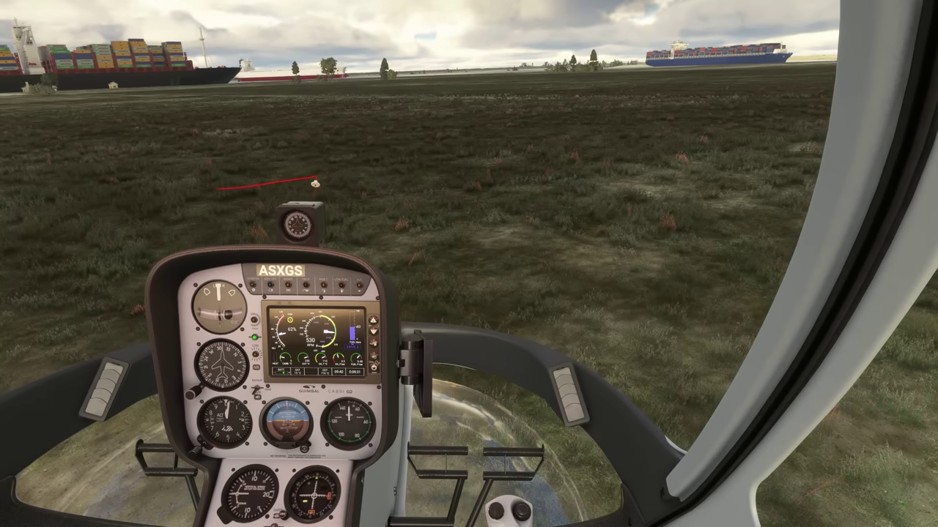
Switch to the external view of the helicopter and return to the cockpit view.
{"action": "key", "text": "End"}
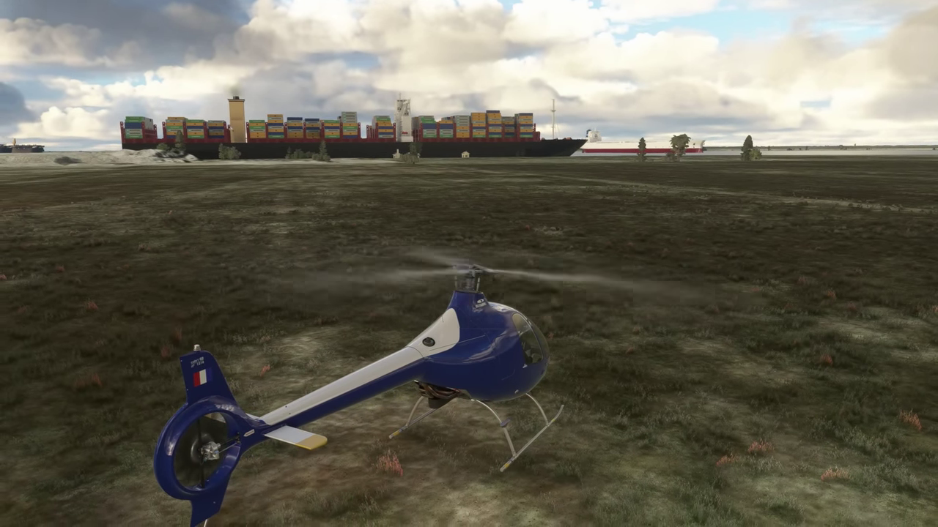
{"action": "key", "text": "End"}
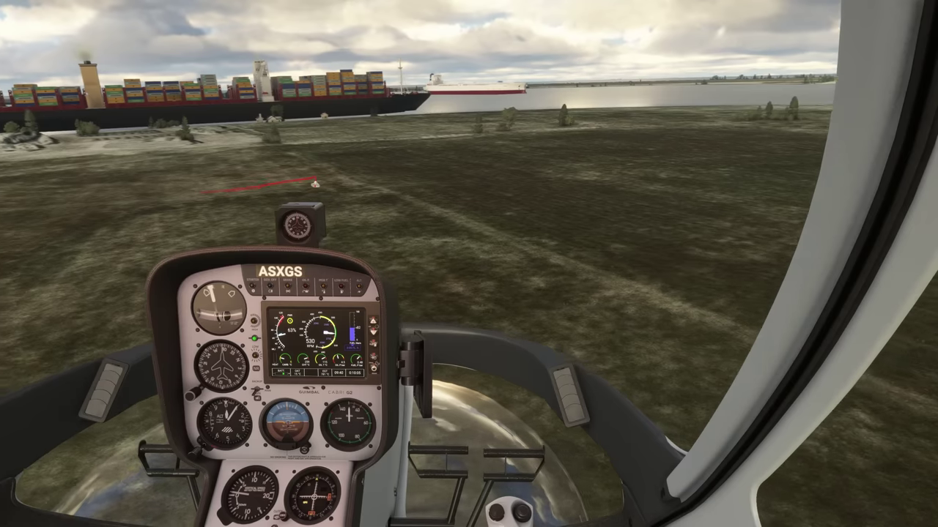